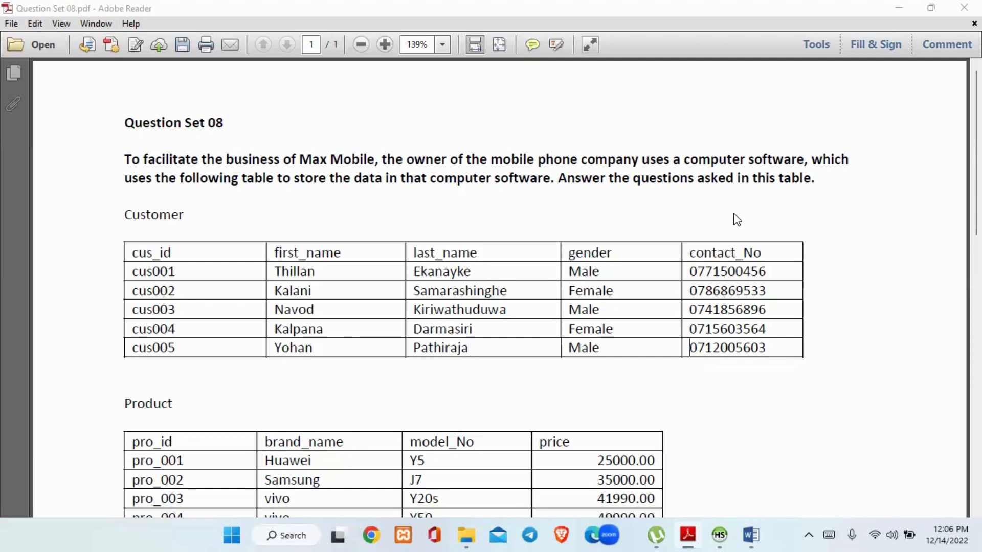
# Read the question set's sample data and the instructions for creating the mshop database and its tables
pyautogui.moveTo(980, 176); pyautogui.dragTo(980, 176)
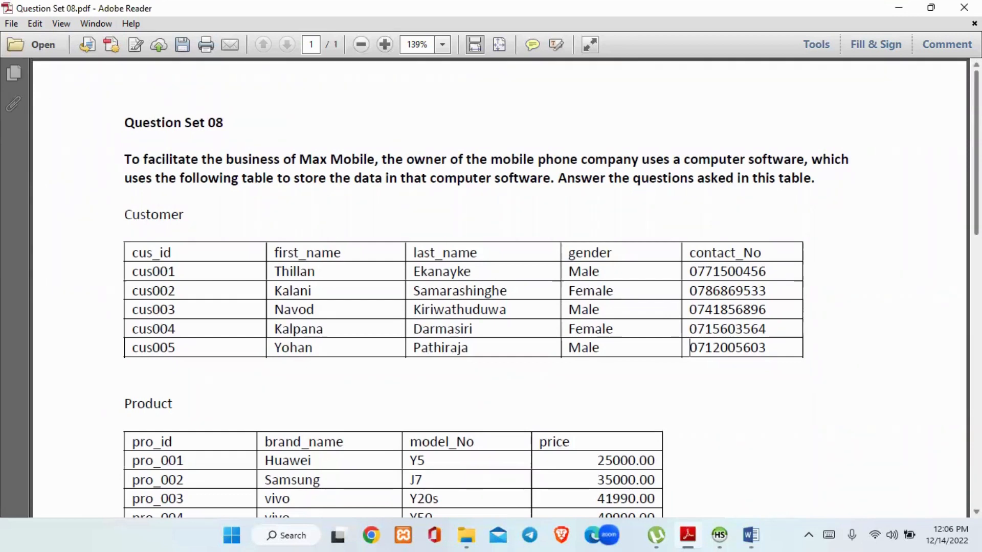
pyautogui.scroll(-6, 690, 347)
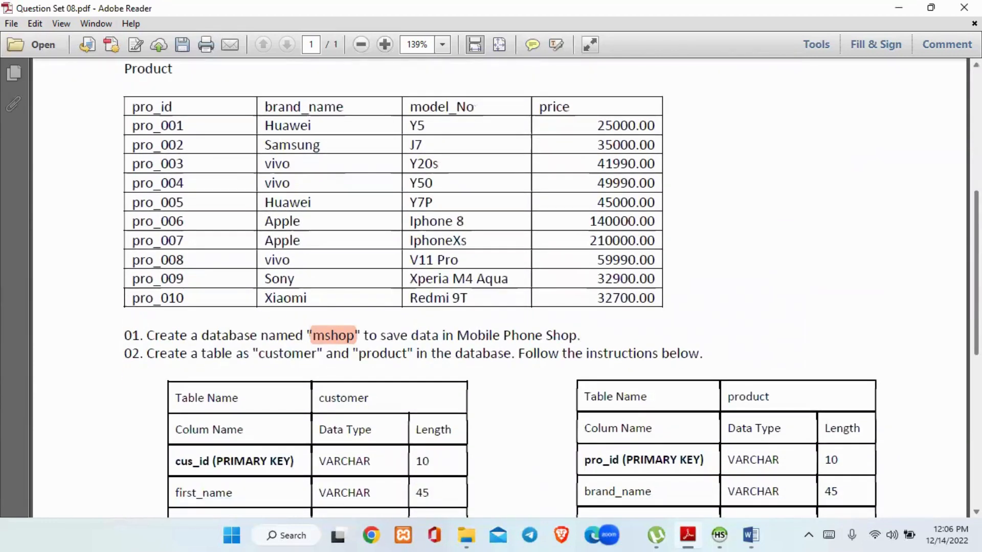
pyautogui.scroll(-6, 611, 278)
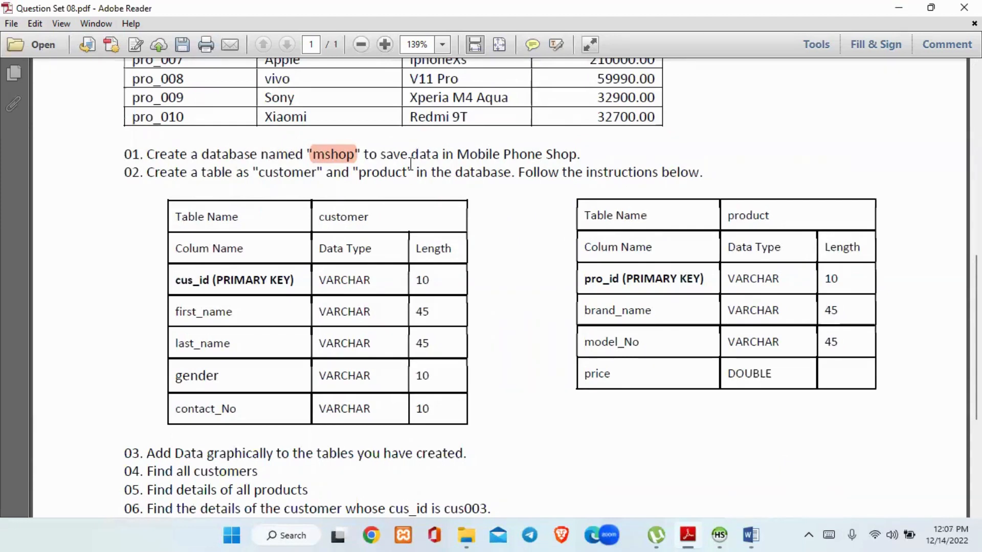
pyautogui.moveTo(410, 163); pyautogui.dragTo(578, 156)
pyautogui.click(573, 156)
# Switch to HeidiSQL, create a database named mshop in the JIAT session, and locate it in the database tree
pyautogui.click(721, 534)
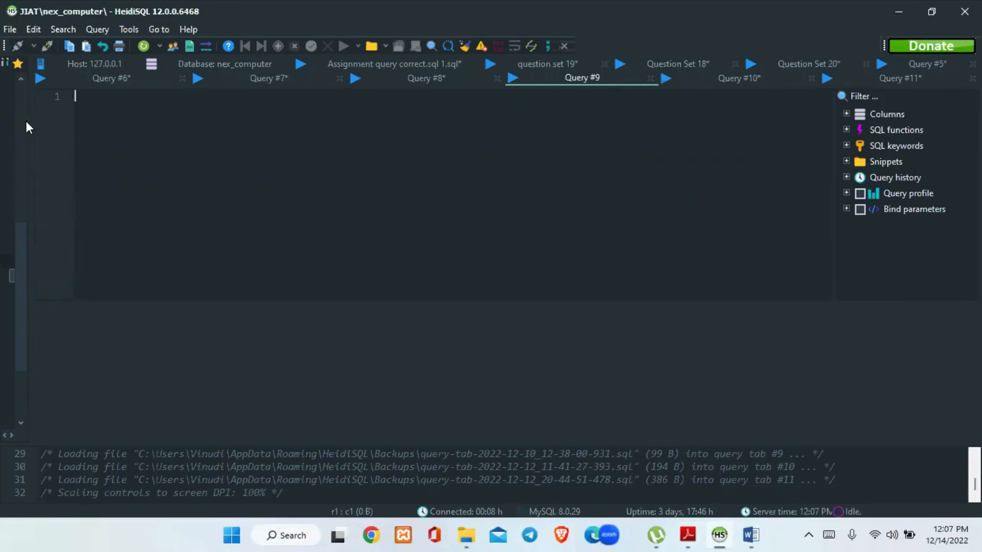
pyautogui.moveTo(39, 123); pyautogui.dragTo(175, 126)
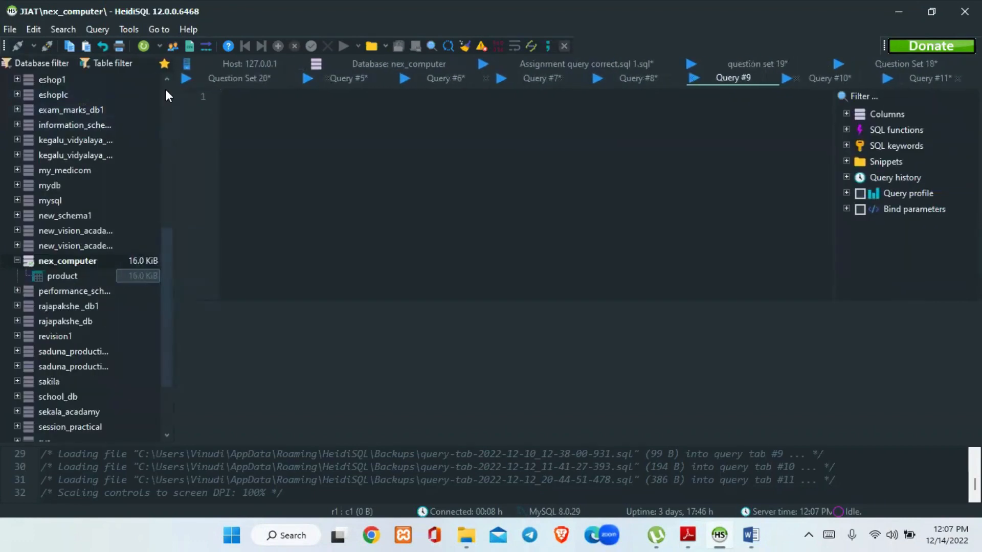
pyautogui.scroll(8, 164, 89)
pyautogui.click(105, 82)
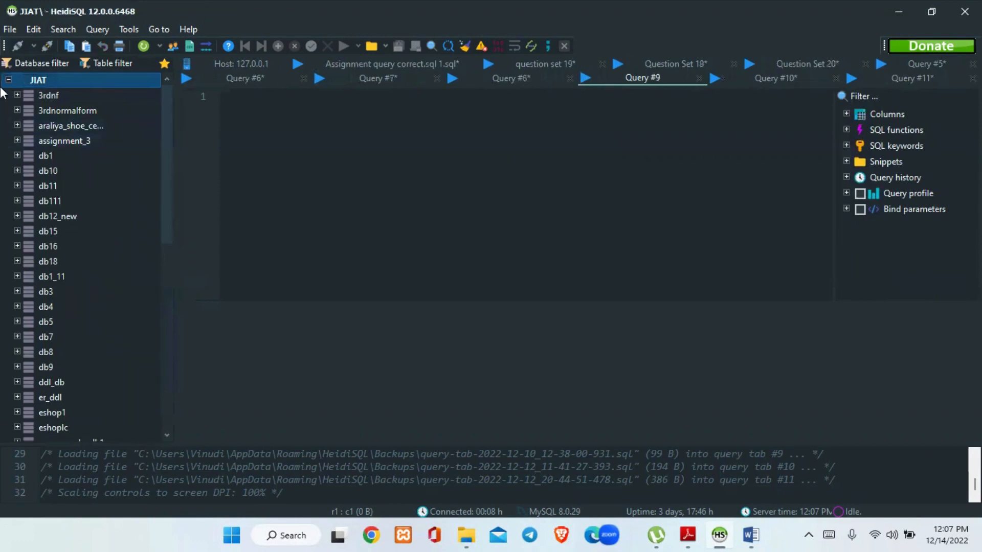
pyautogui.rightClick(85, 80)
pyautogui.moveTo(117, 153)
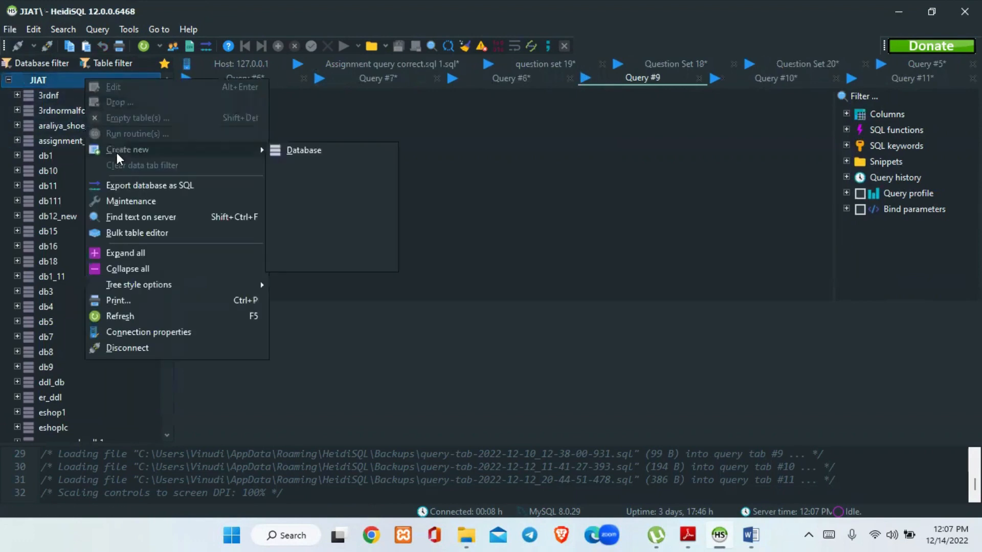
pyautogui.click(319, 149)
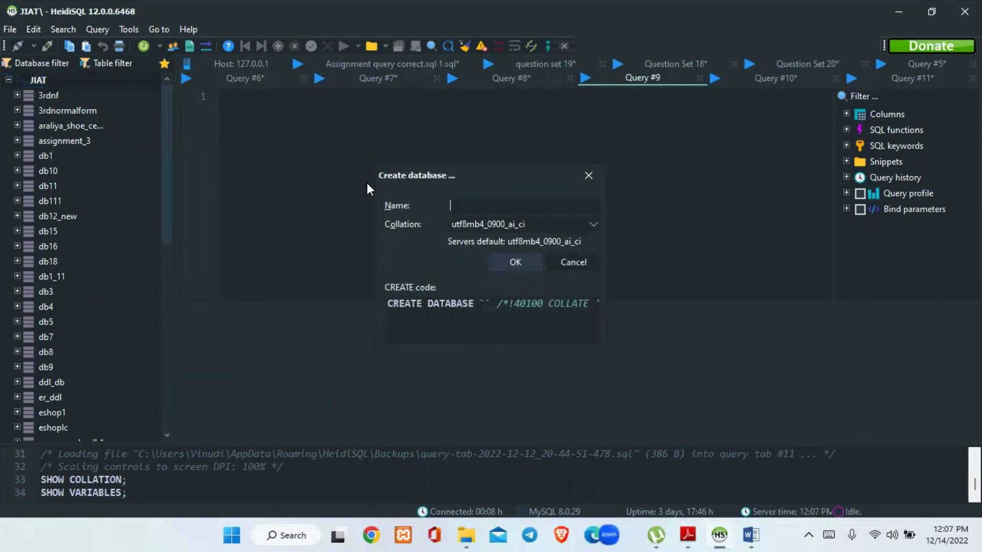
pyautogui.write('msho')
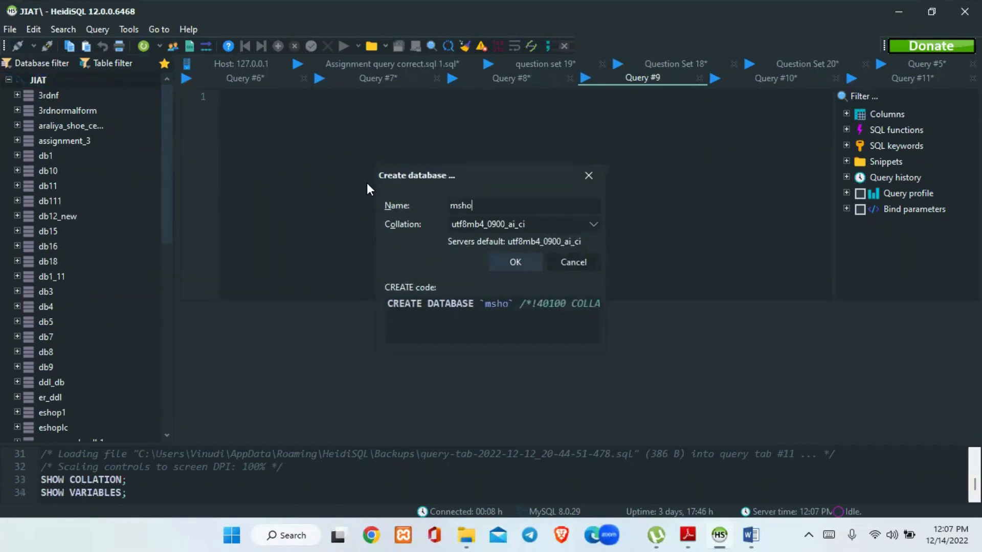
pyautogui.write('p')
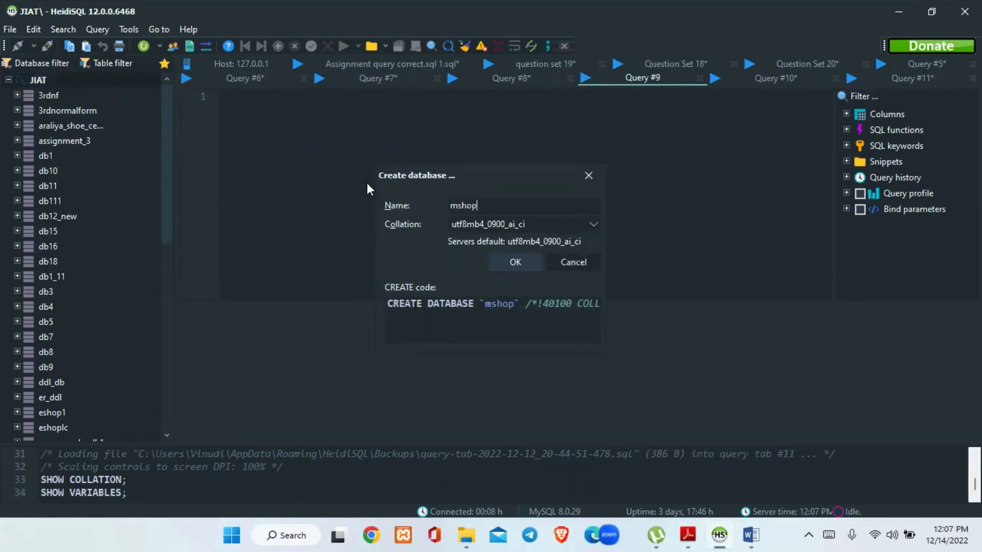
pyautogui.click(524, 265)
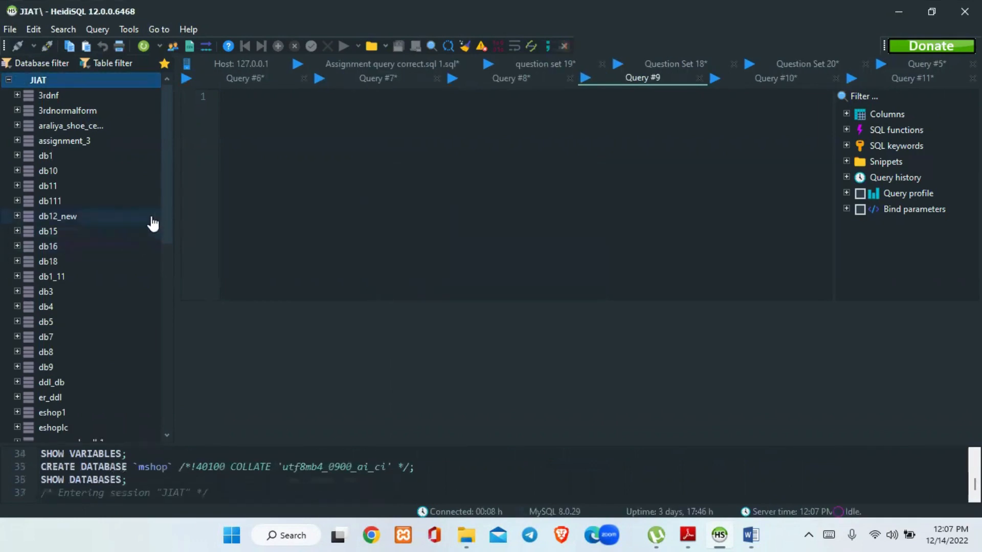
pyautogui.moveTo(163, 218); pyautogui.dragTo(171, 306)
pyautogui.click(21, 306)
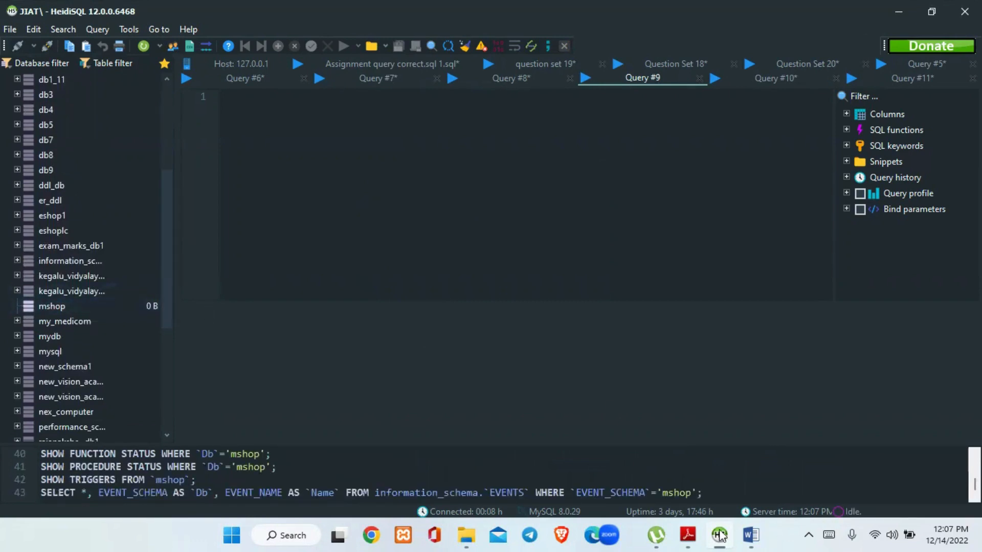
# Review the table specifications in the question set PDF and start a new table named customer in HeidiSQL's mshop database
pyautogui.click(690, 535)
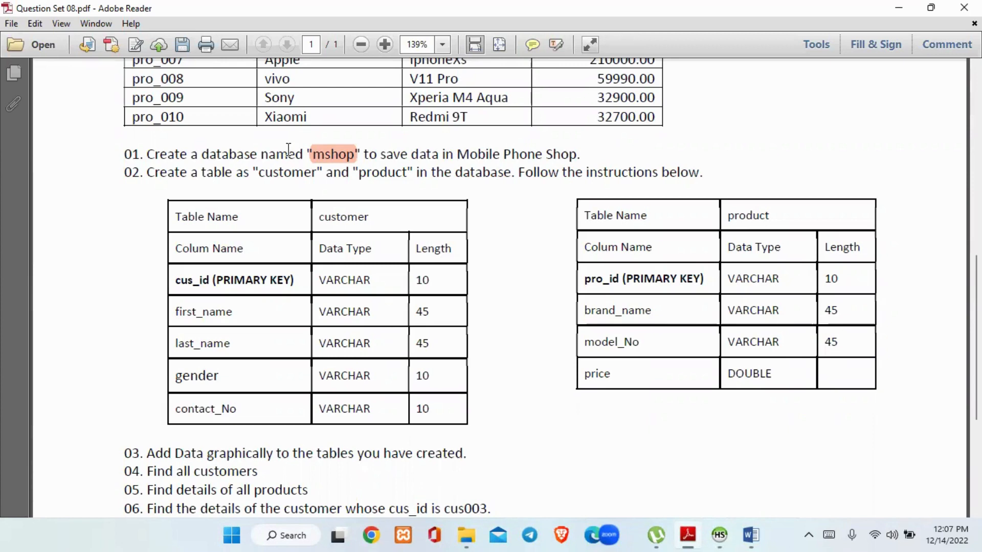
pyautogui.scroll(-3, 612, 194)
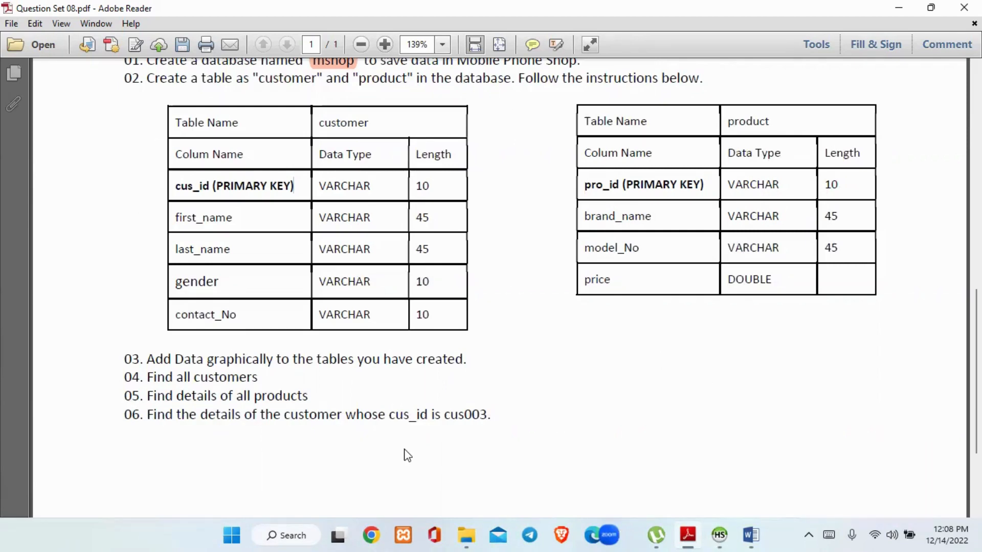
pyautogui.click(720, 536)
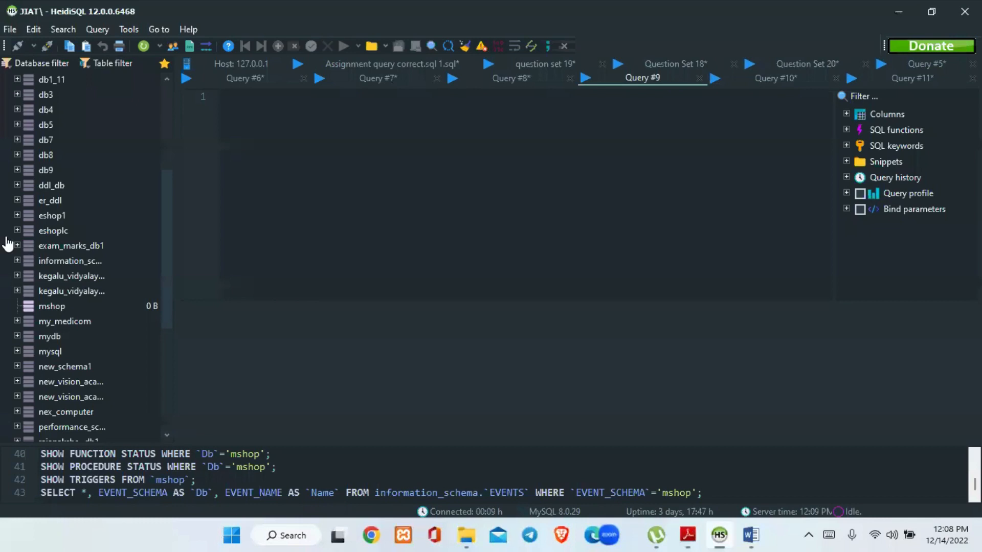
pyautogui.click(45, 308)
pyautogui.rightClick(45, 308)
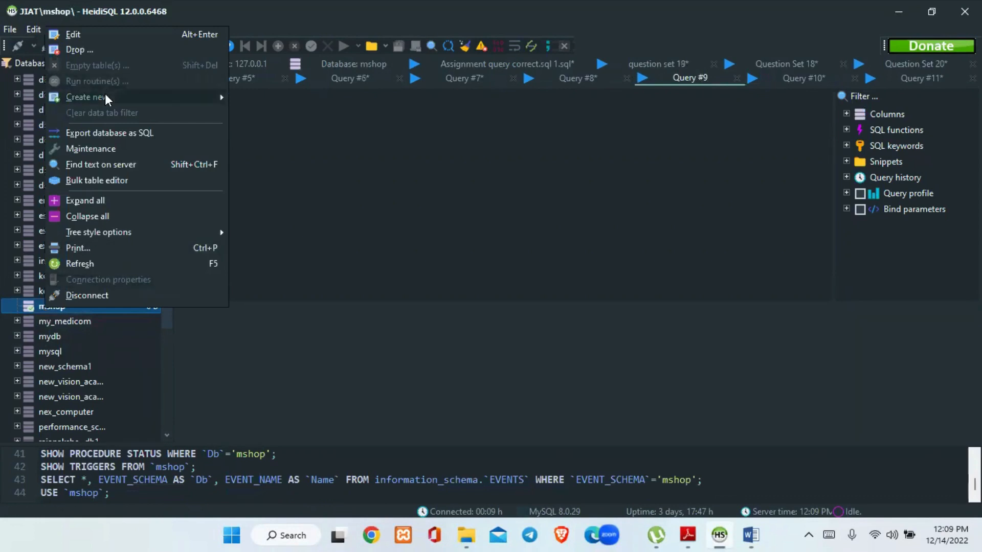
pyautogui.moveTo(105, 95)
pyautogui.click(325, 109)
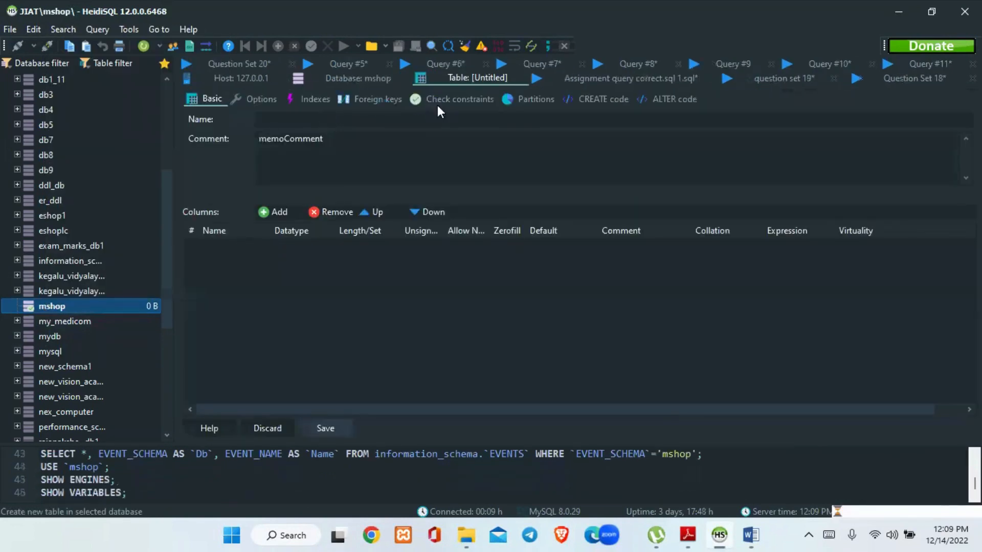
pyautogui.write('c')
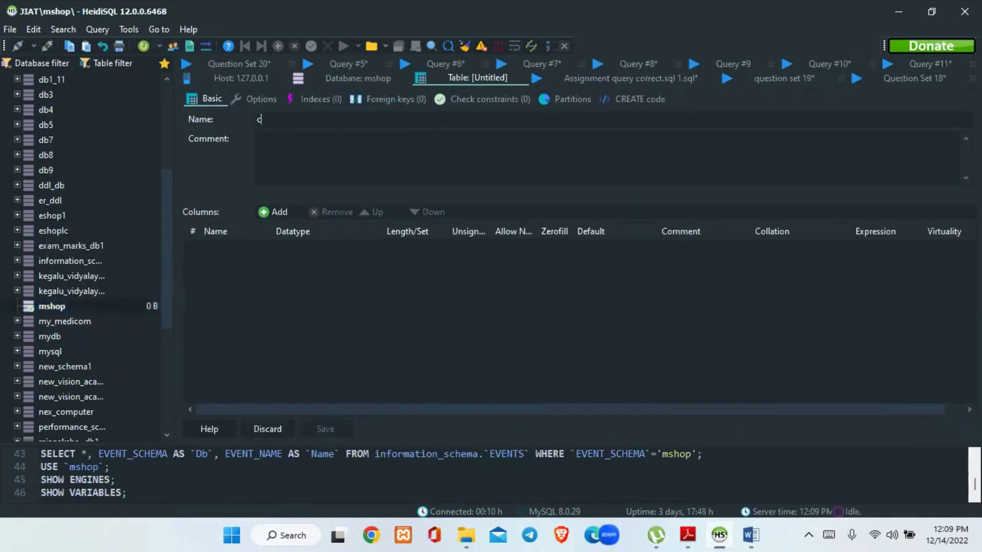
pyautogui.write('ustomer')
# Add a first column named cus_id to the customer table, checking the name against the question set PDF
pyautogui.click(283, 213)
pyautogui.write('c')
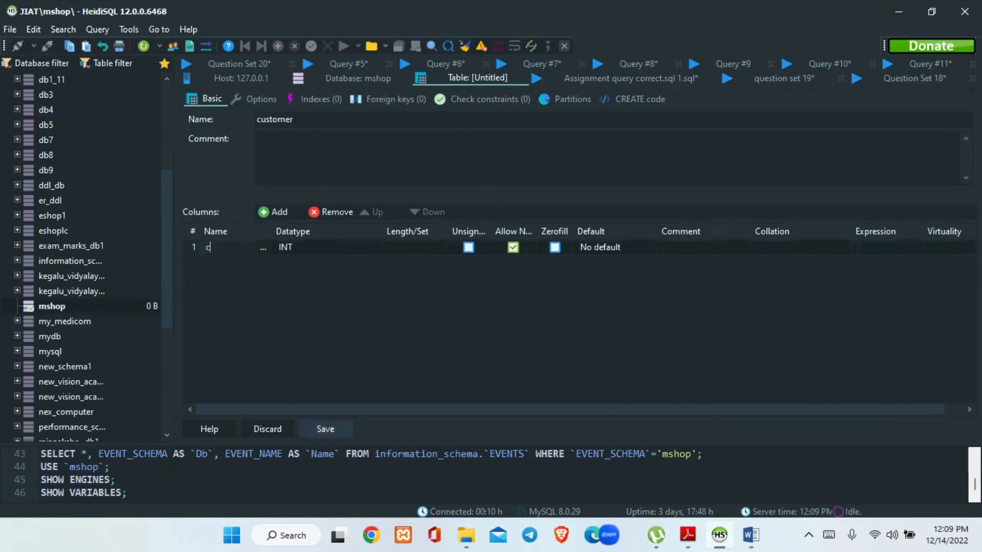
pyautogui.write('us_')
pyautogui.click(687, 535)
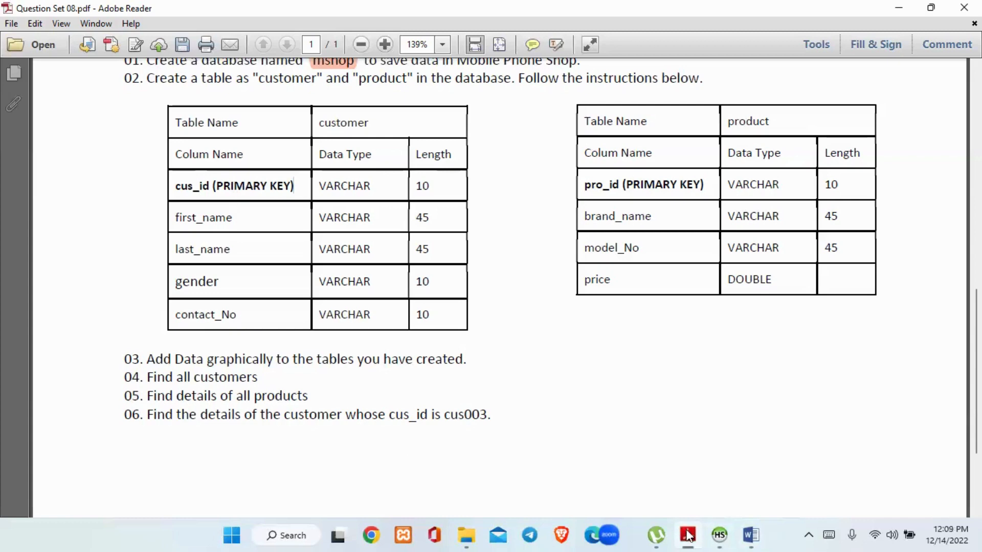
pyautogui.click(720, 535)
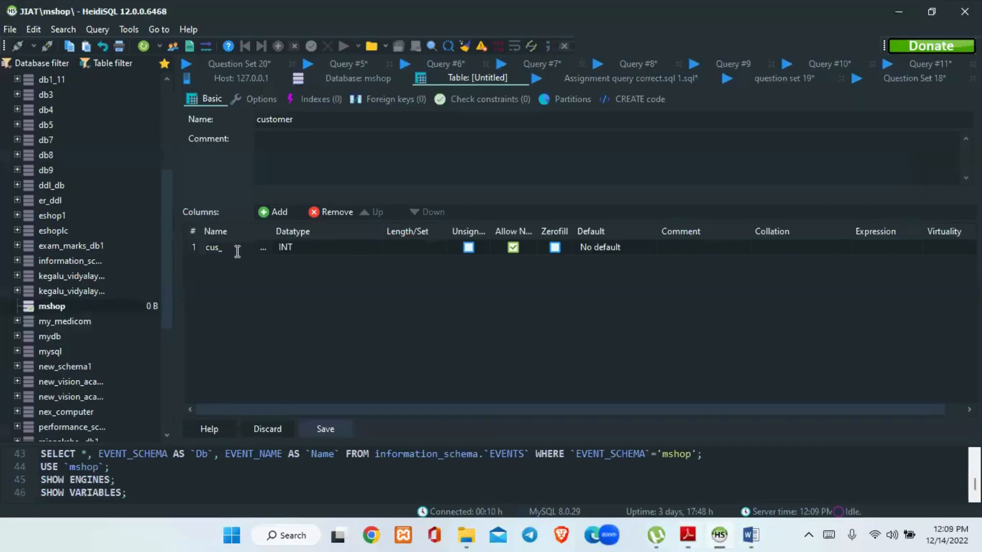
pyautogui.write('id')
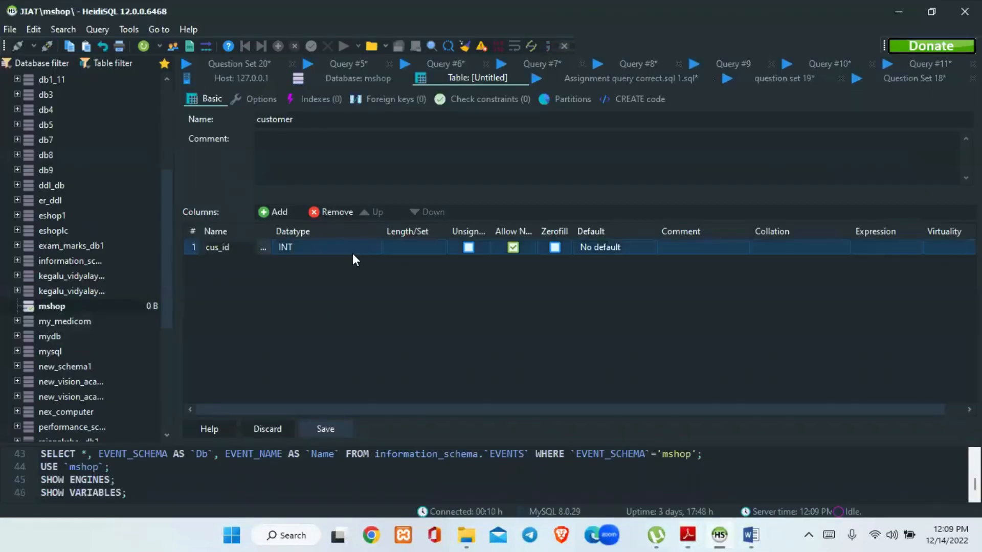
# Set the cus_id column's data type to VARCHAR with a length of 10
pyautogui.click(358, 250)
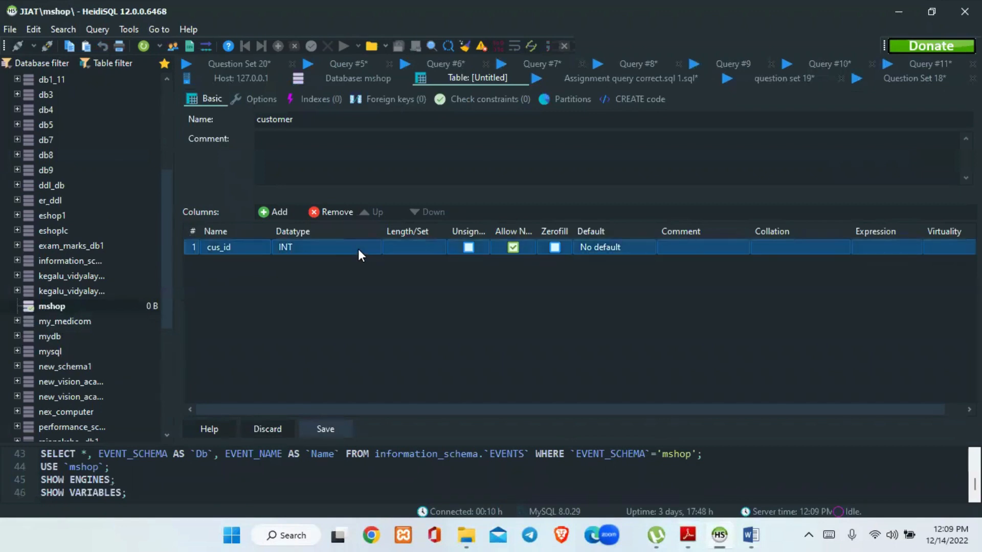
pyautogui.click(358, 249)
pyautogui.moveTo(392, 261); pyautogui.dragTo(395, 288)
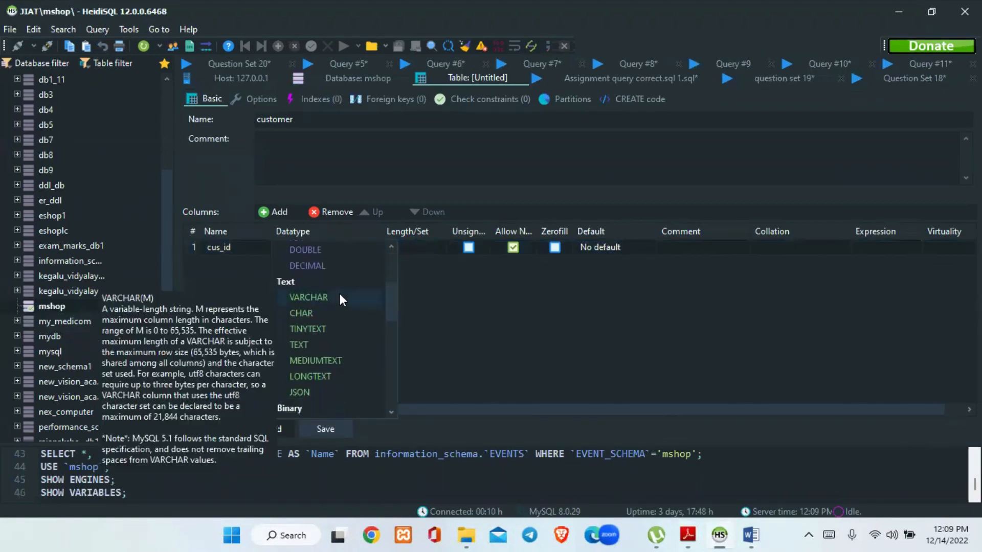
pyautogui.click(333, 296)
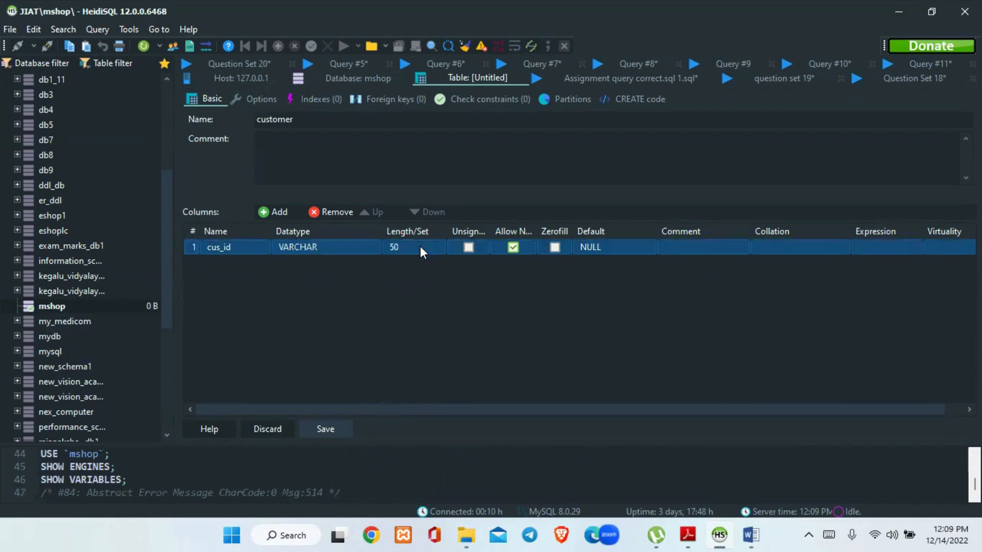
pyautogui.click(420, 246)
pyautogui.press('BackSpace')
pyautogui.press('BackSpace')
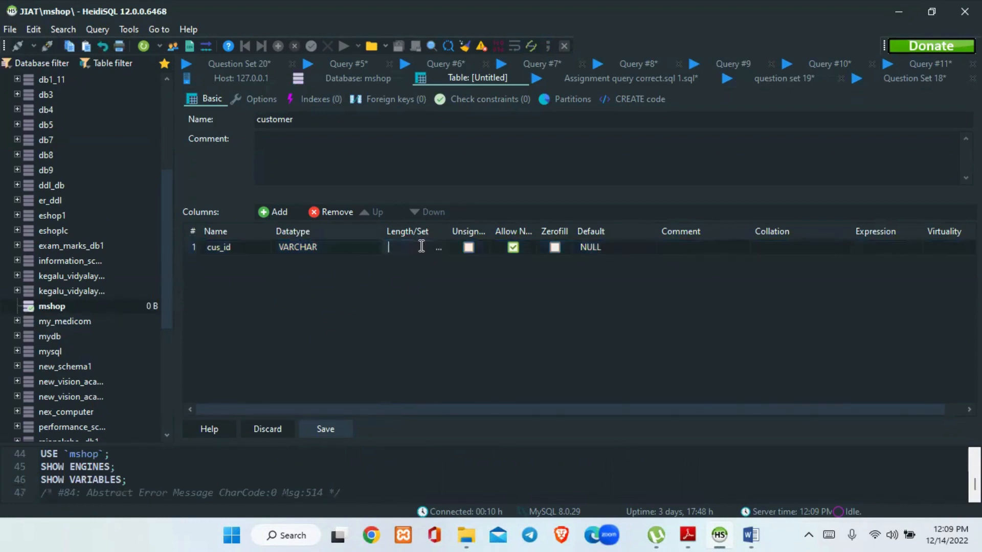
pyautogui.write('10')
# Set the cus_id column's default to No default value
pyautogui.click(612, 250)
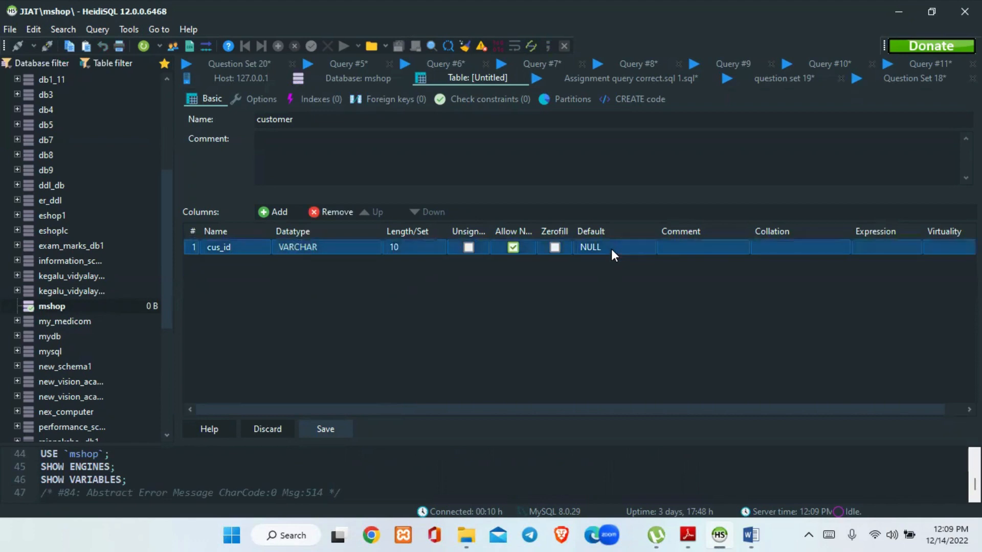
pyautogui.click(611, 249)
pyautogui.click(585, 250)
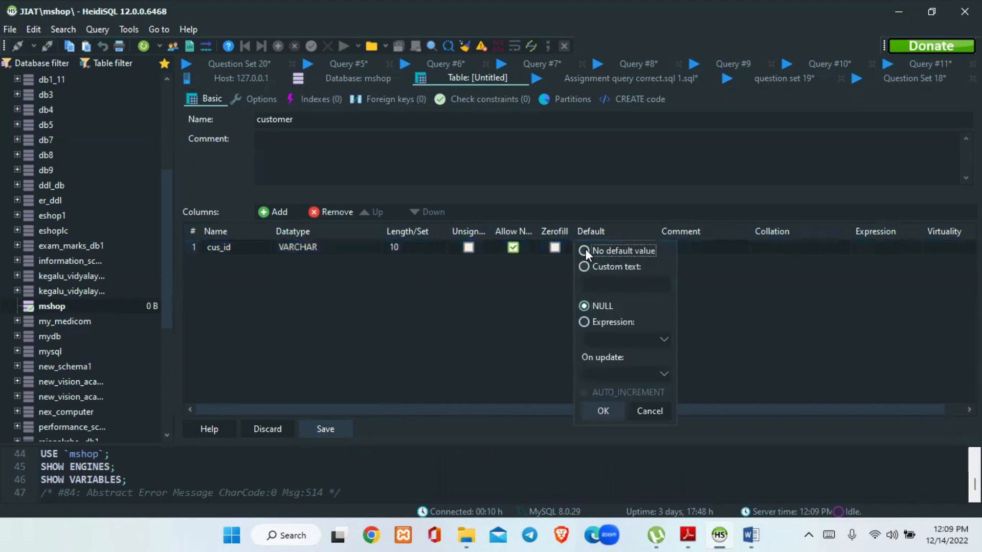
pyautogui.click(311, 371)
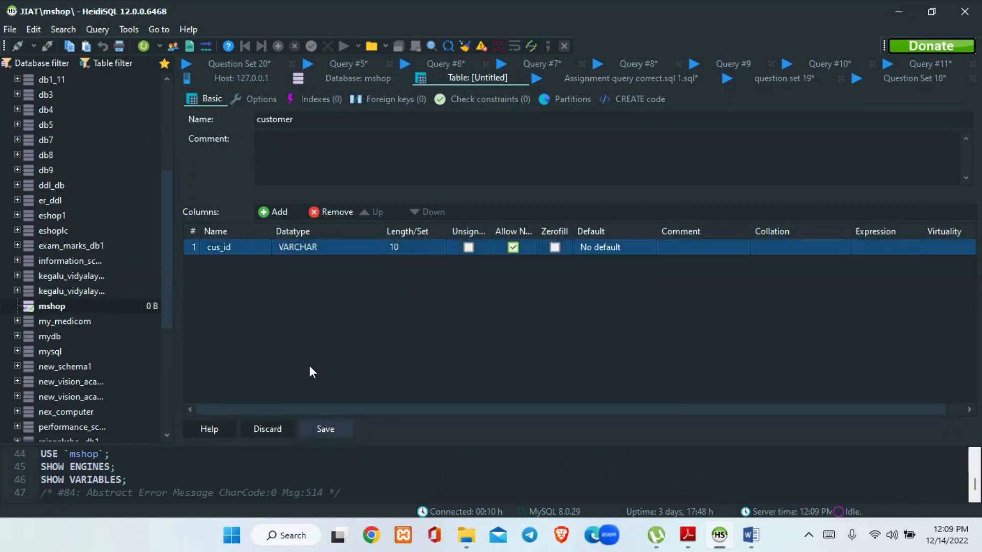
# Make cus_id the primary key of the customer table and add another column below it
pyautogui.rightClick(309, 363)
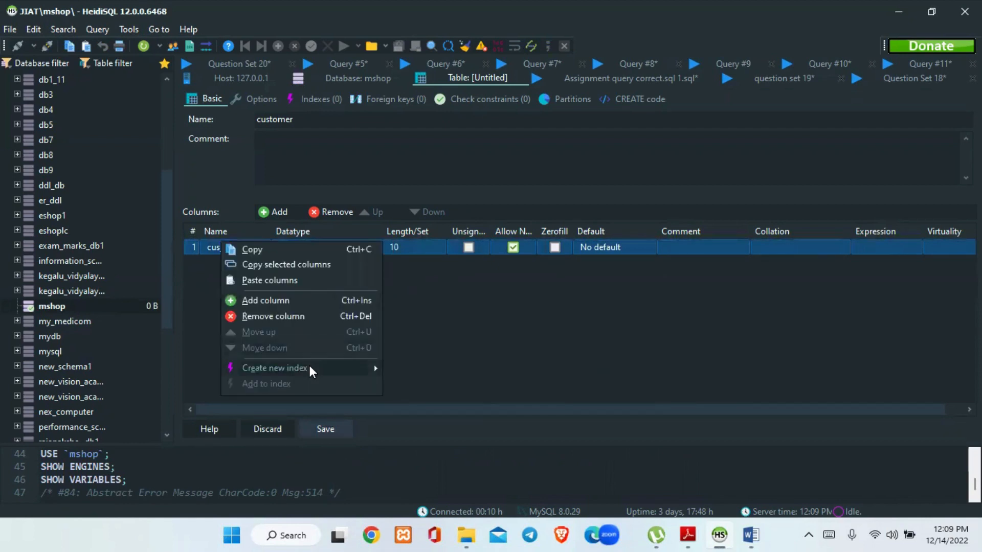
pyautogui.moveTo(309, 368)
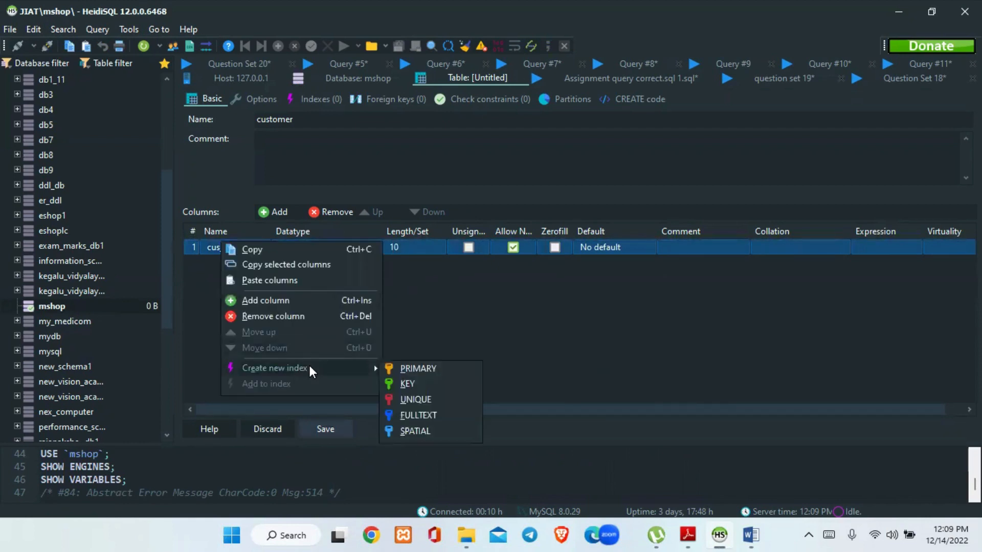
pyautogui.click(421, 373)
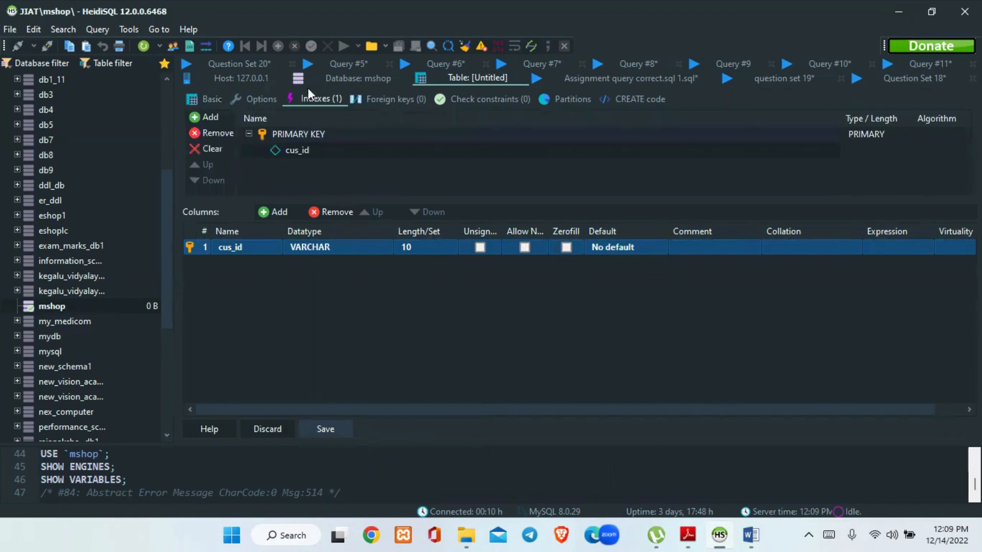
pyautogui.click(272, 212)
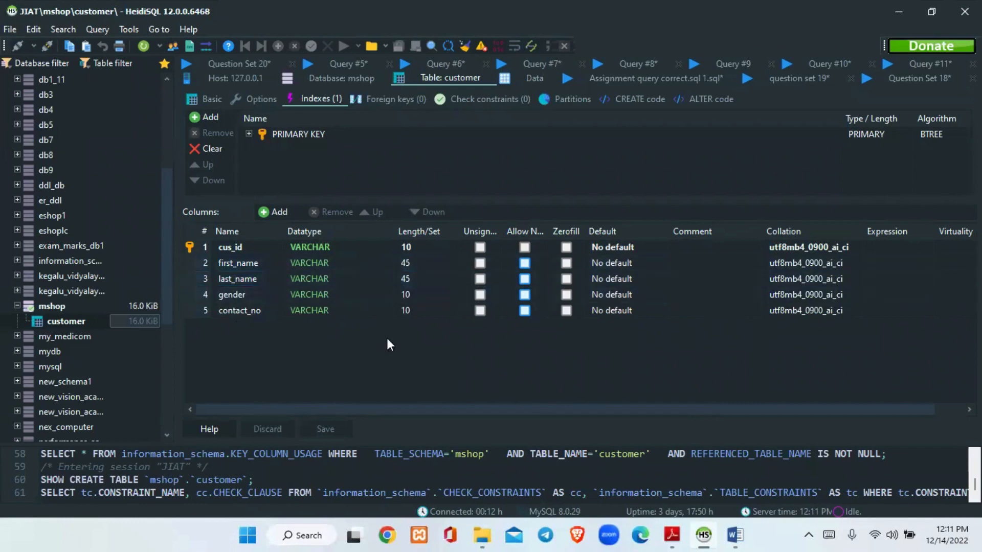
# View the customer table's data grid, then return to its column structure
pyautogui.click(529, 78)
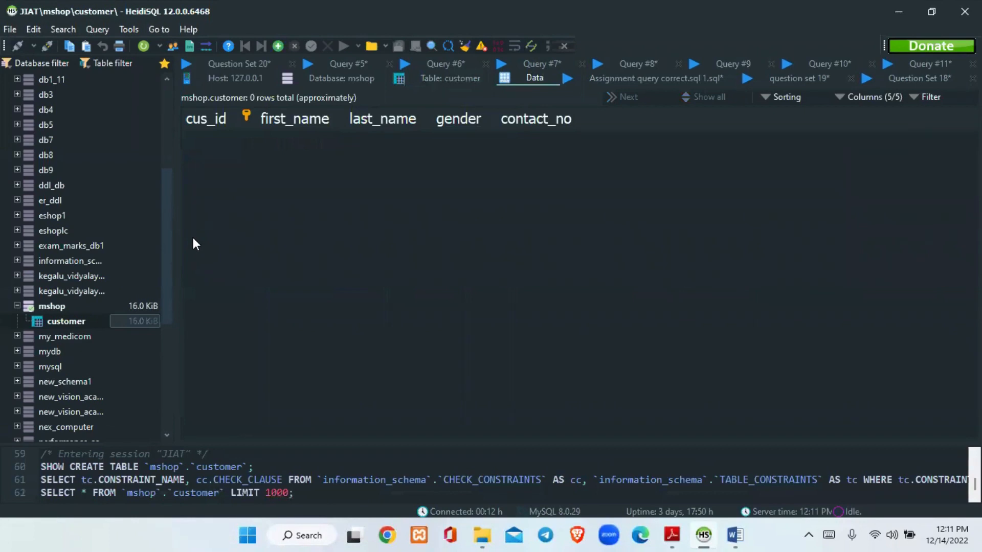
pyautogui.click(469, 78)
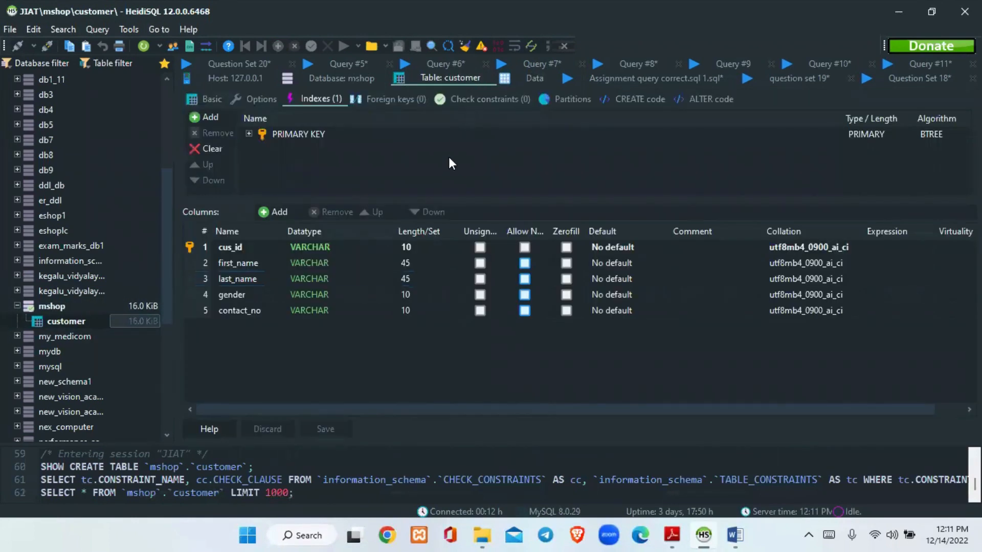
# Create a new table named product in the mshop database
pyautogui.click(49, 306)
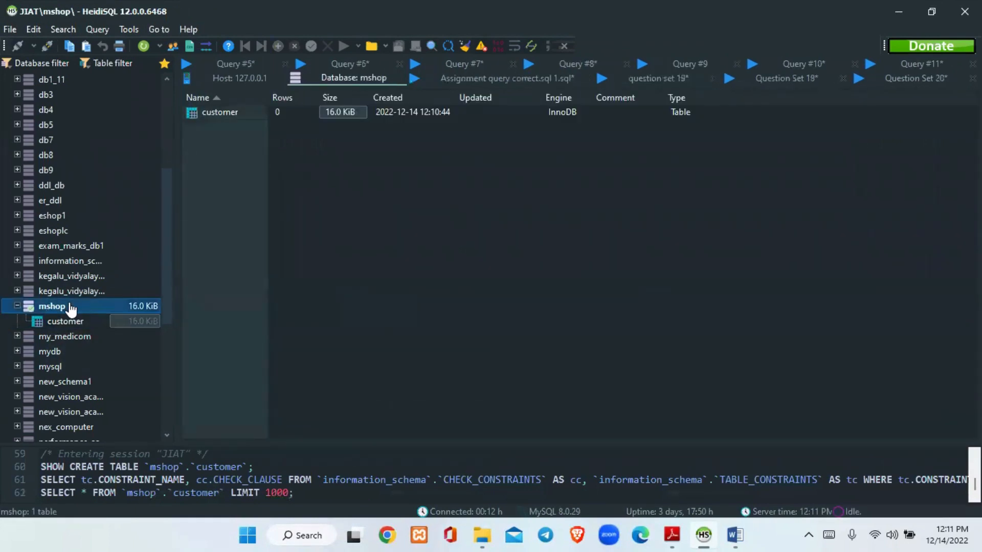
pyautogui.rightClick(70, 305)
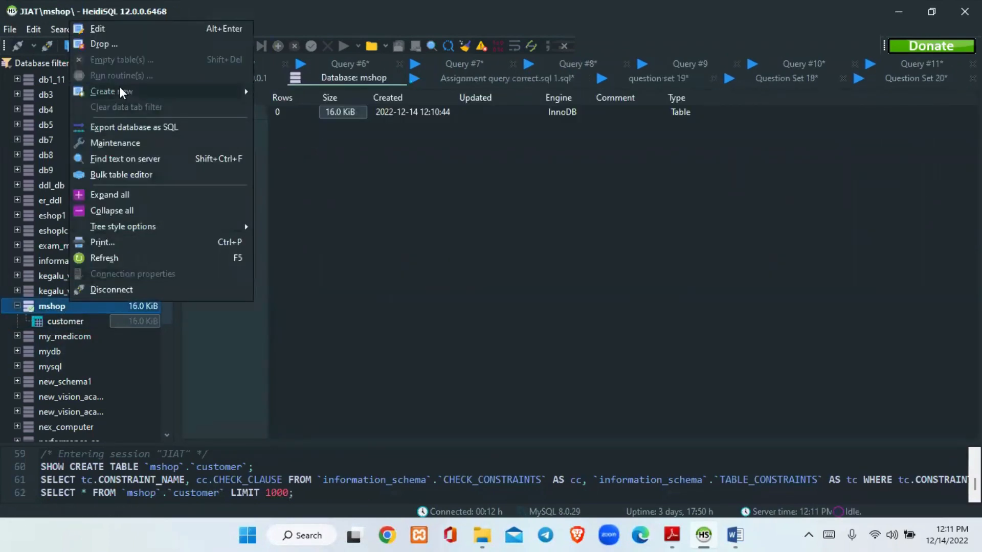
pyautogui.moveTo(207, 91)
pyautogui.click(290, 109)
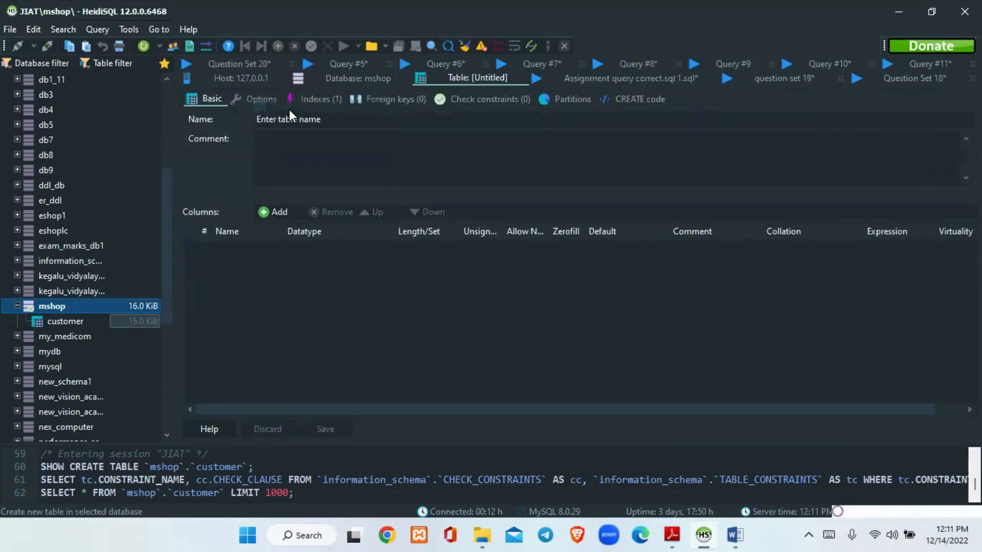
pyautogui.click(289, 121)
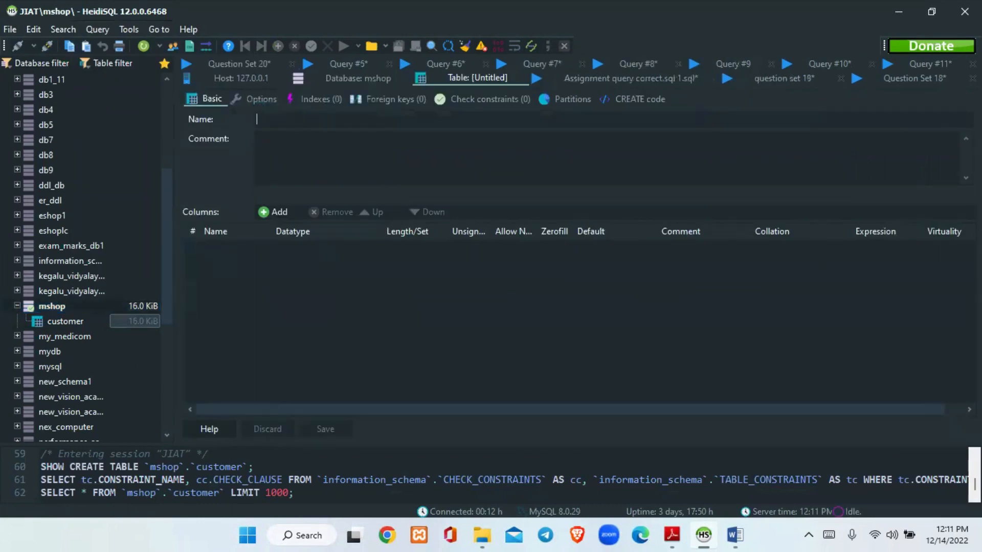
pyautogui.write('product')
# Add a first column named pro_id to the product table, checking the name against the question set PDF
pyautogui.click(274, 207)
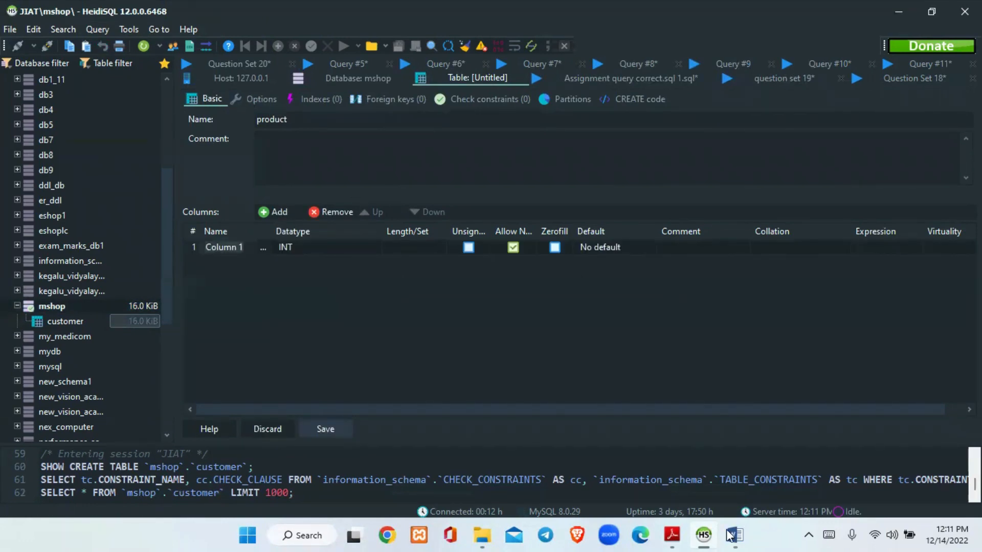
pyautogui.click(672, 535)
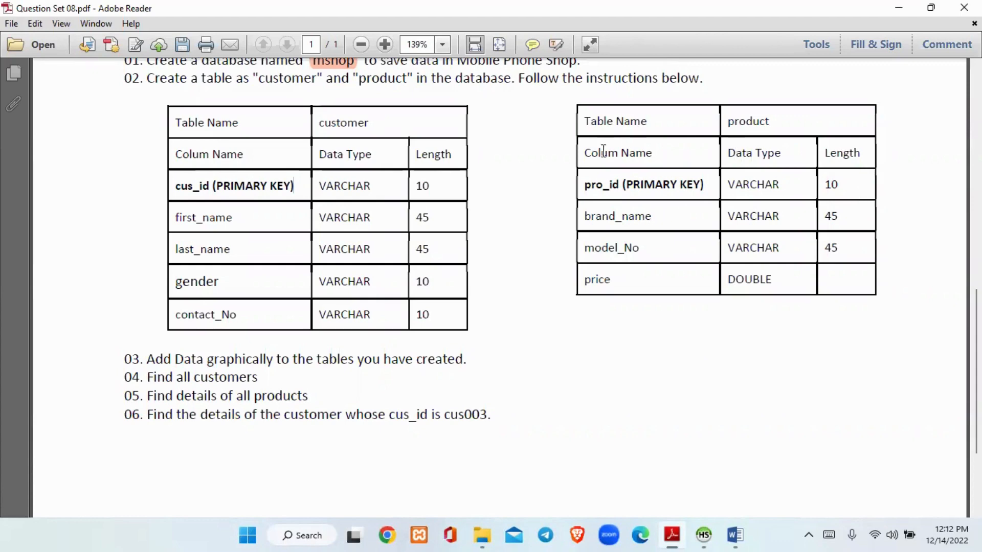
pyautogui.click(705, 534)
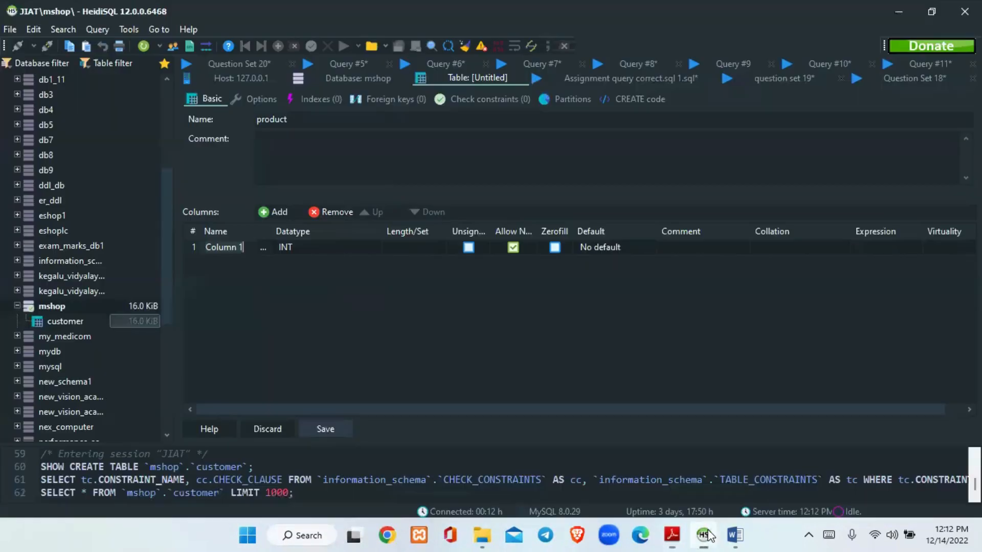
pyautogui.write('pr')
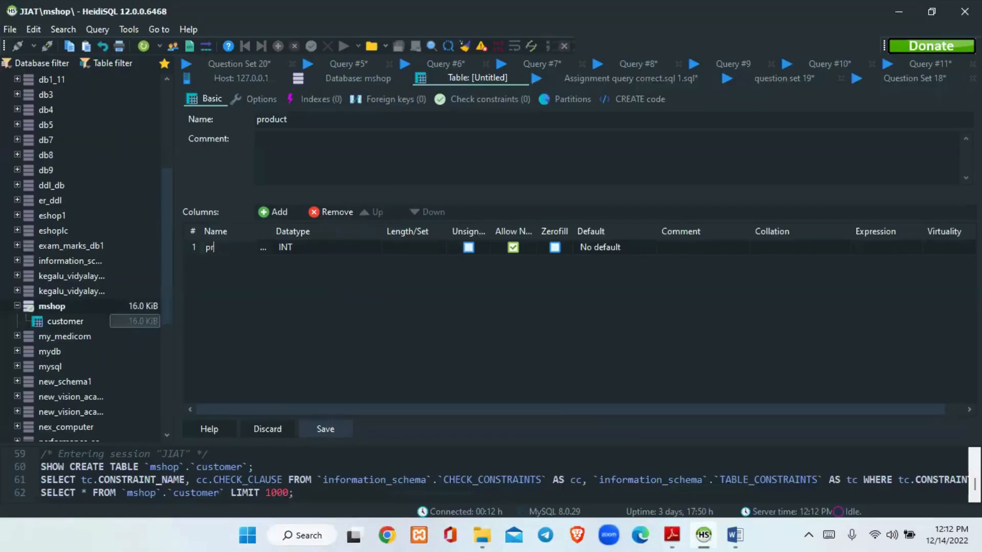
pyautogui.write('o_id')
# Set the pro_id column's data type to VARCHAR with a length of 10
pyautogui.click(333, 247)
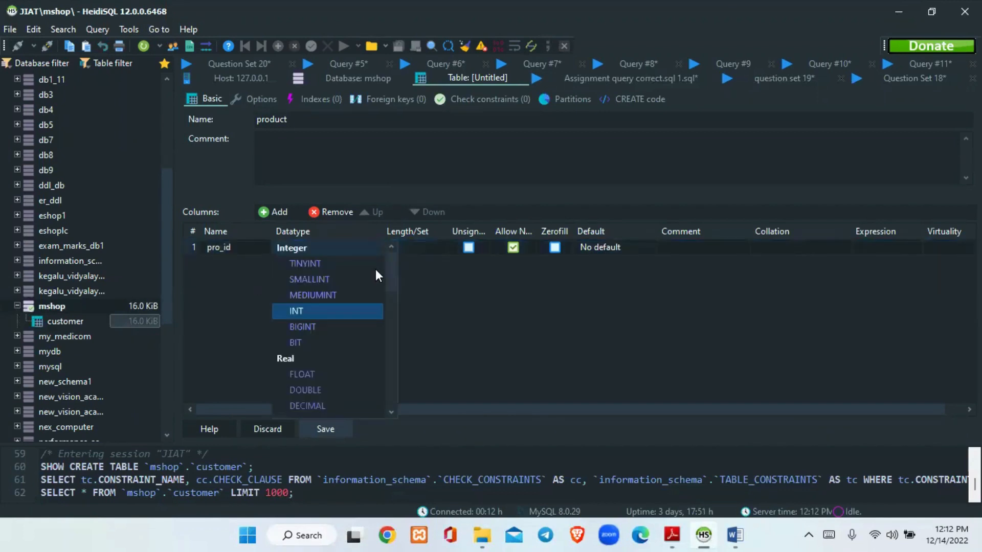
pyautogui.scroll(-3, 393, 274)
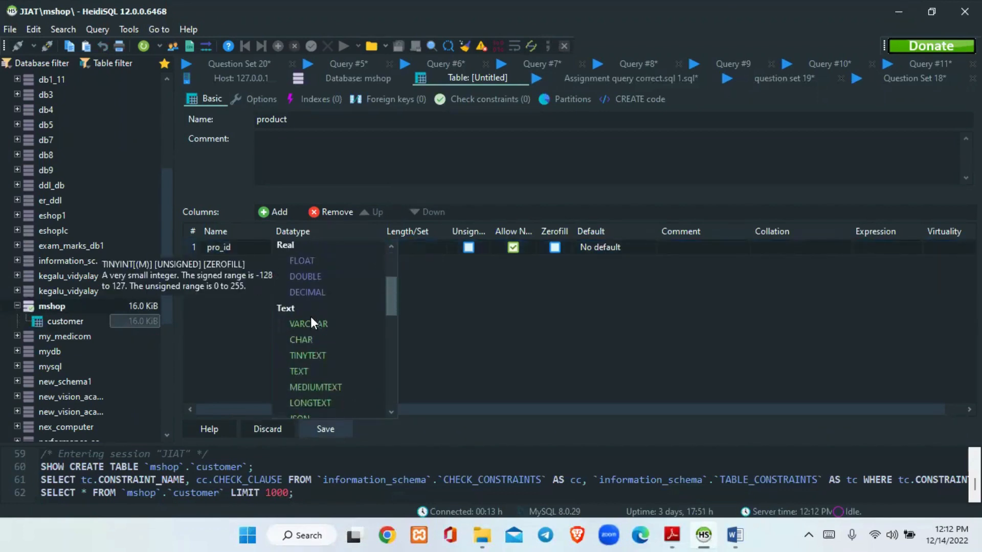
pyautogui.click(309, 324)
pyautogui.click(429, 245)
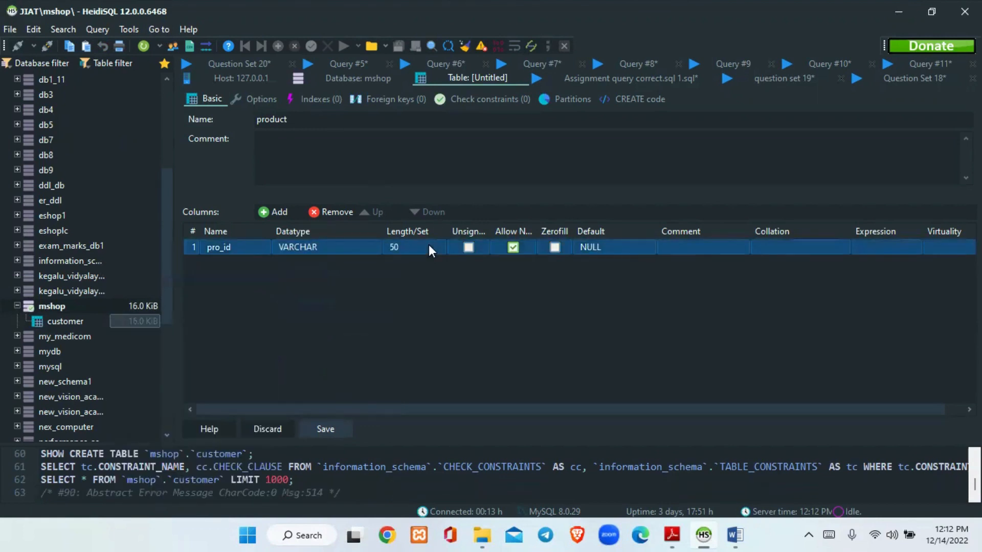
pyautogui.click(429, 245)
pyautogui.press('BackSpace')
pyautogui.press('BackSpace')
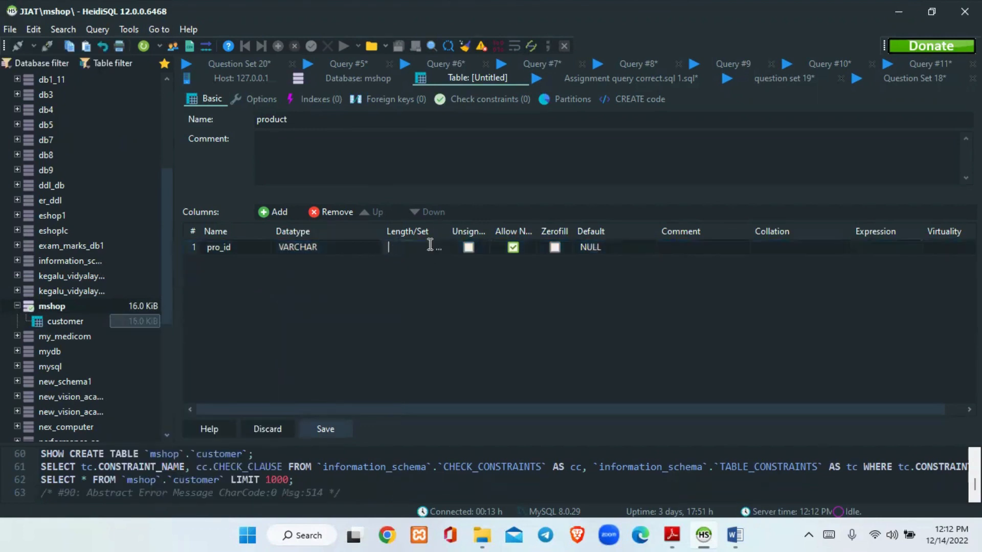
pyautogui.write('10')
pyautogui.press('Return')
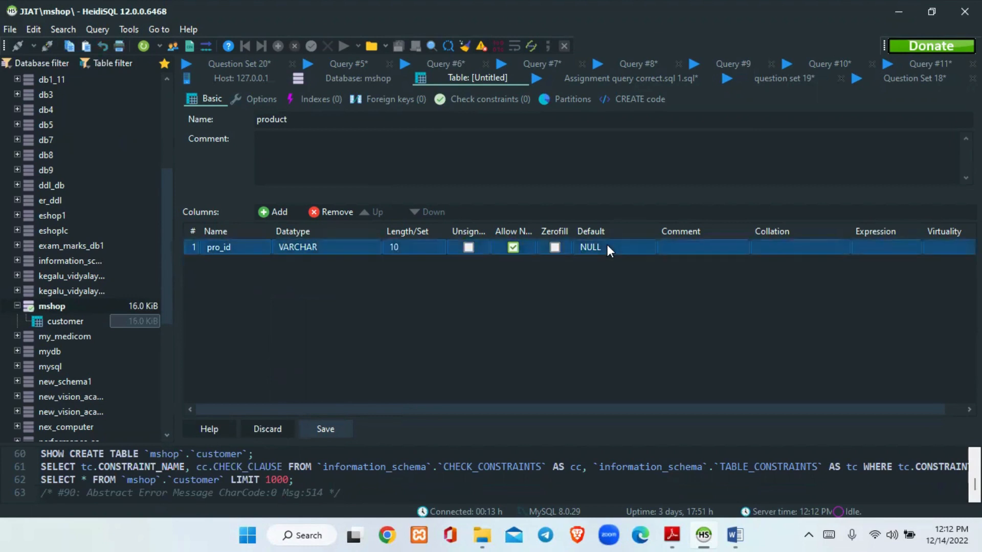
# Set the pro_id column's default to No default value
pyautogui.click(607, 244)
pyautogui.click(583, 250)
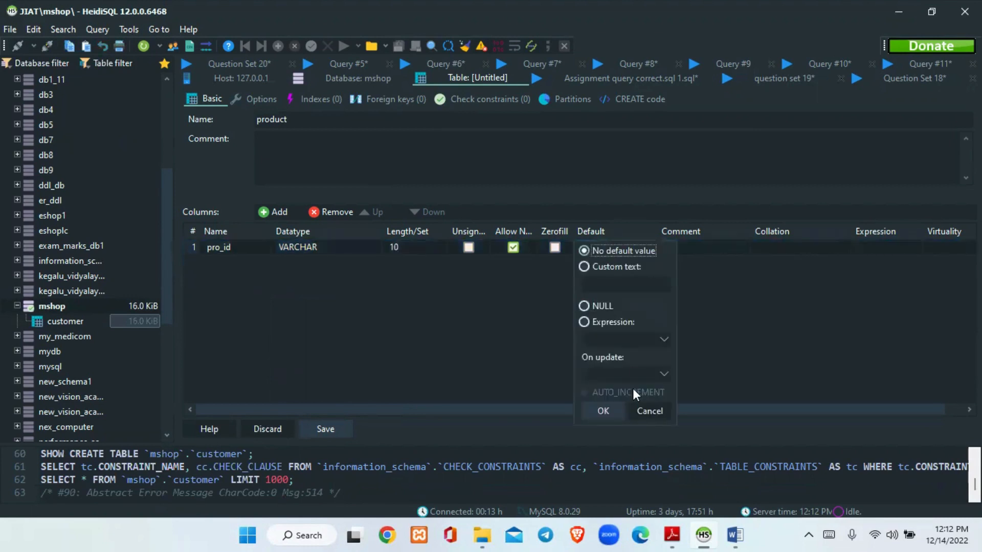
pyautogui.click(604, 410)
pyautogui.click(221, 247)
pyautogui.rightClick(221, 248)
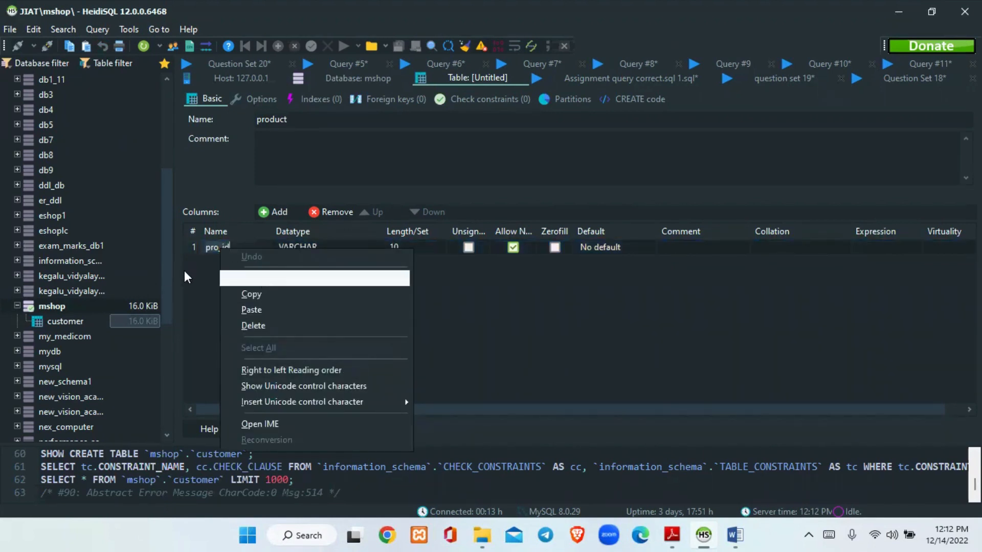
pyautogui.click(545, 334)
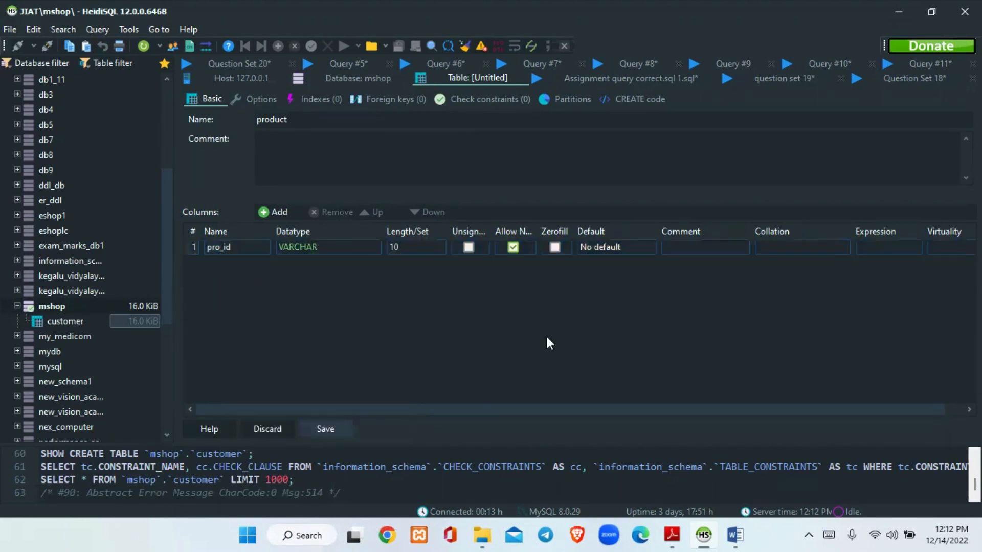
# Make pro_id the primary key of the product table and add another column below it
pyautogui.rightClick(244, 248)
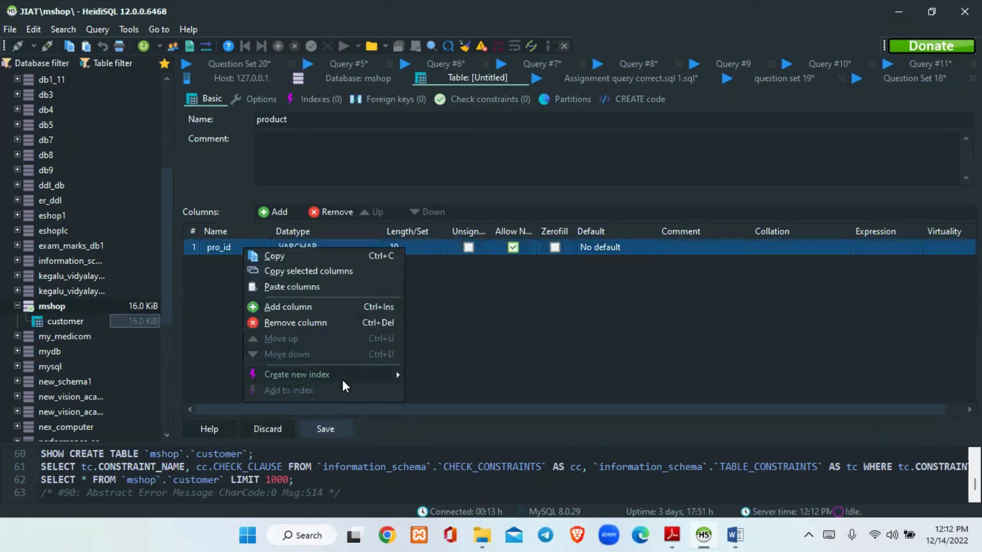
pyautogui.moveTo(343, 379)
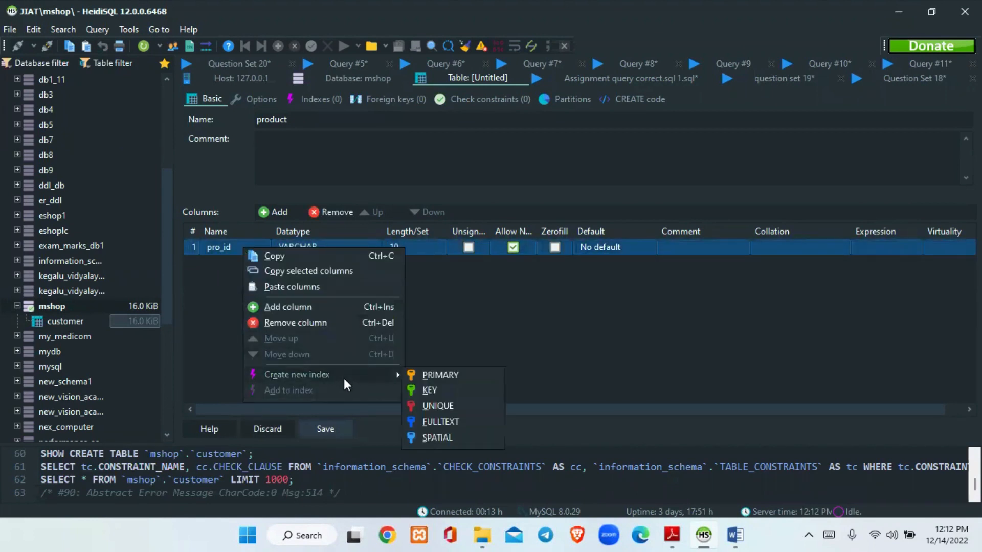
pyautogui.click(437, 375)
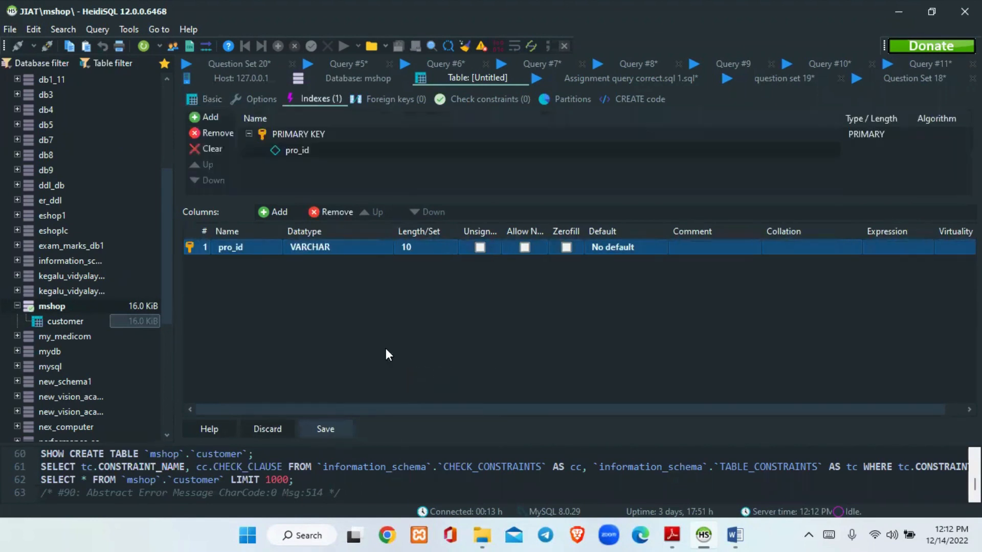
pyautogui.click(275, 218)
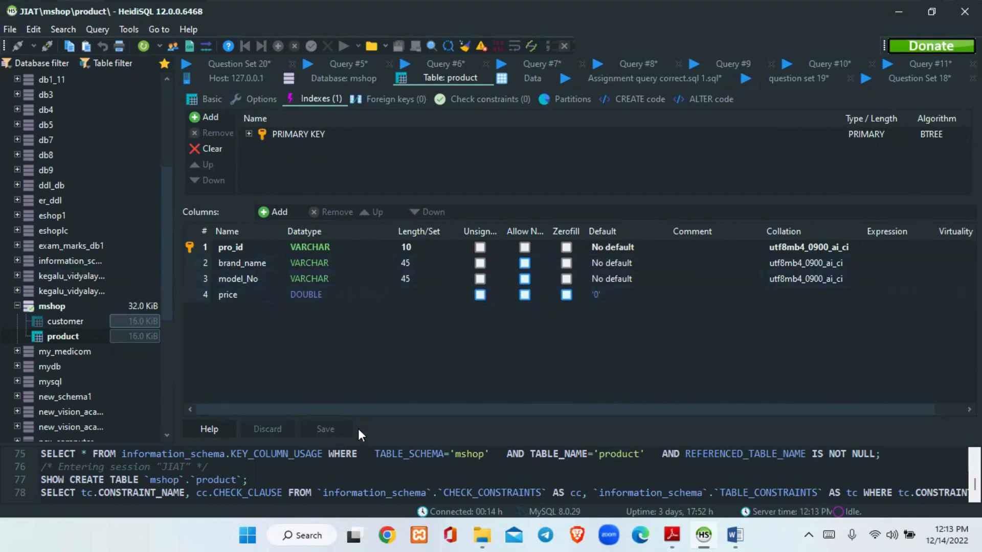
# View the data grids of the product and customer tables, then return to the product table's structure
pyautogui.click(532, 76)
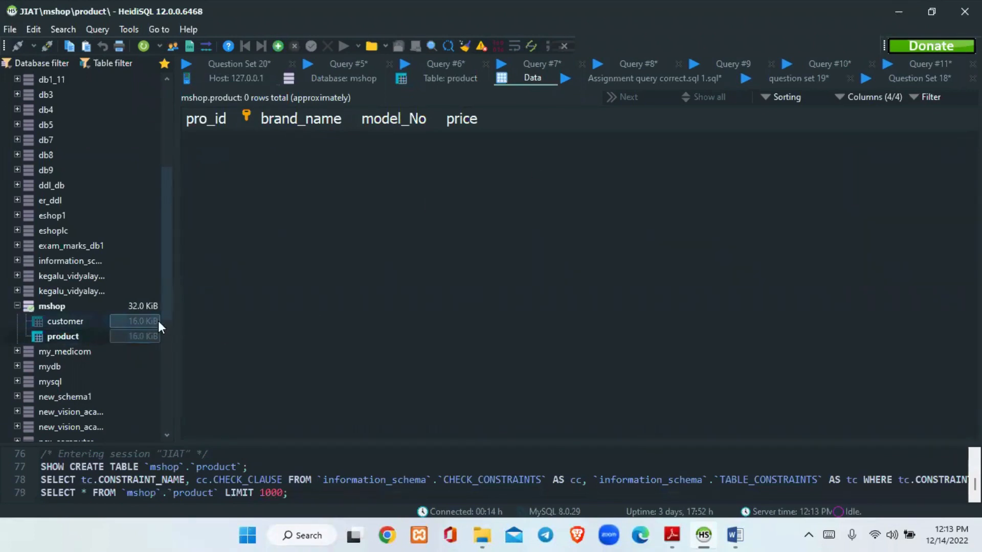
pyautogui.click(102, 322)
pyautogui.click(100, 338)
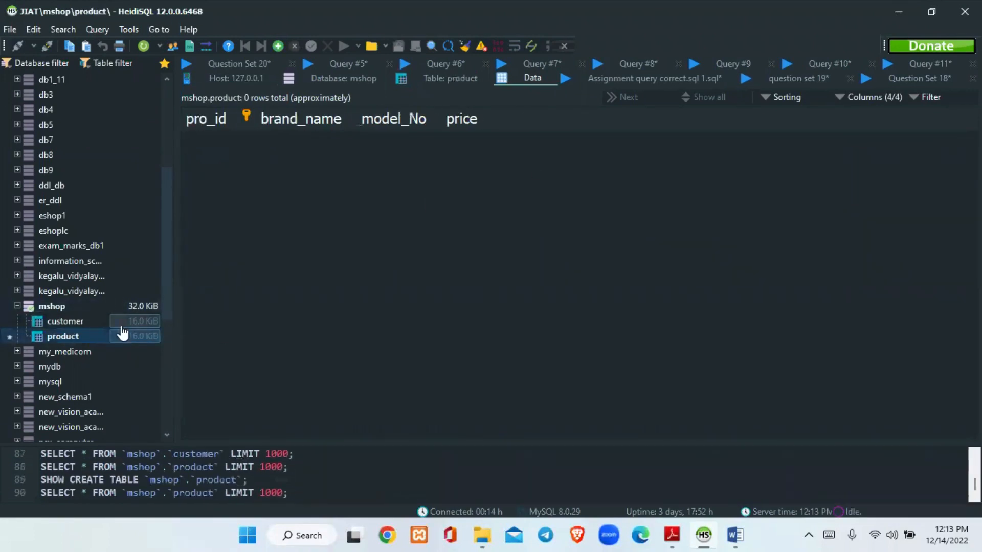
pyautogui.click(444, 80)
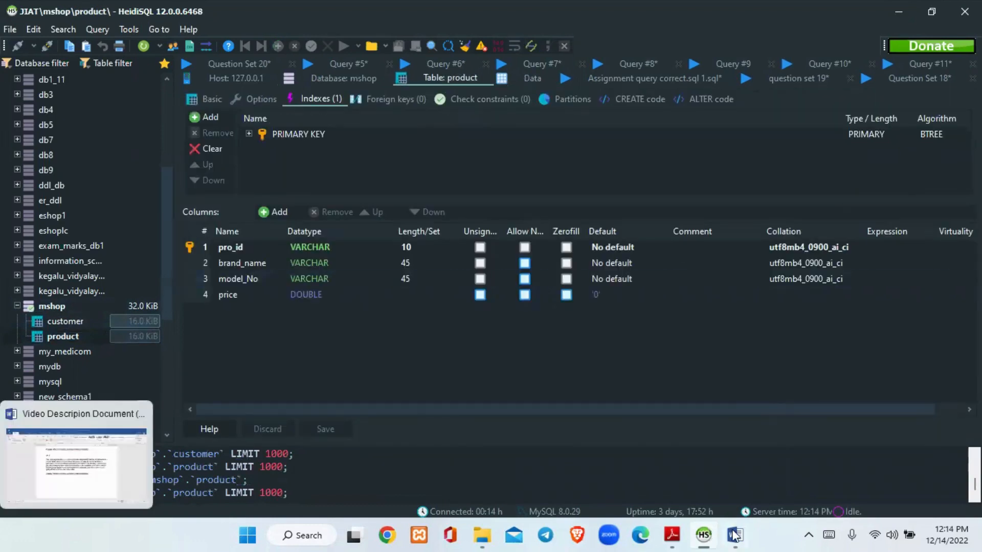
# Switch to the question set PDF and review task 03 and the sample Customer and Product data
pyautogui.click(665, 535)
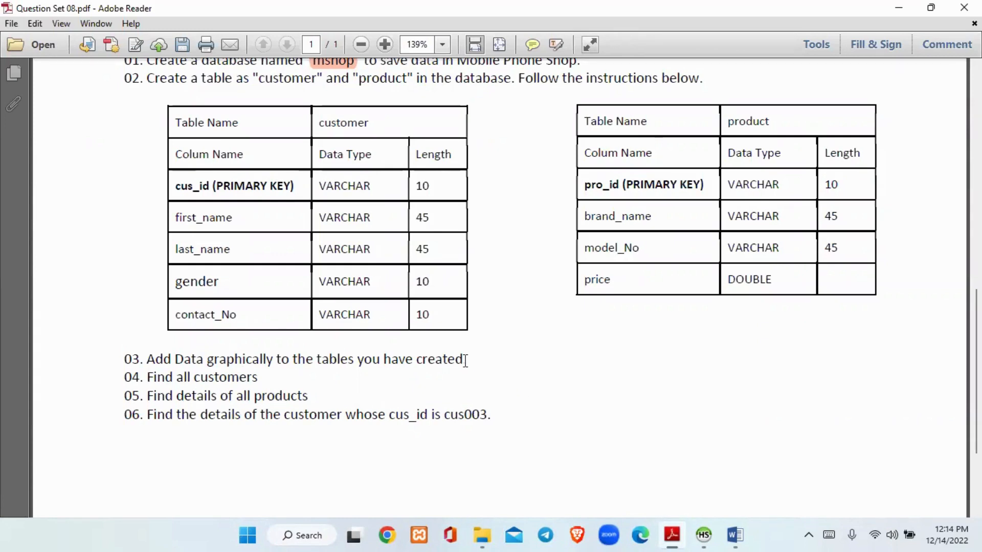
pyautogui.moveTo(976, 328); pyautogui.dragTo(976, 167)
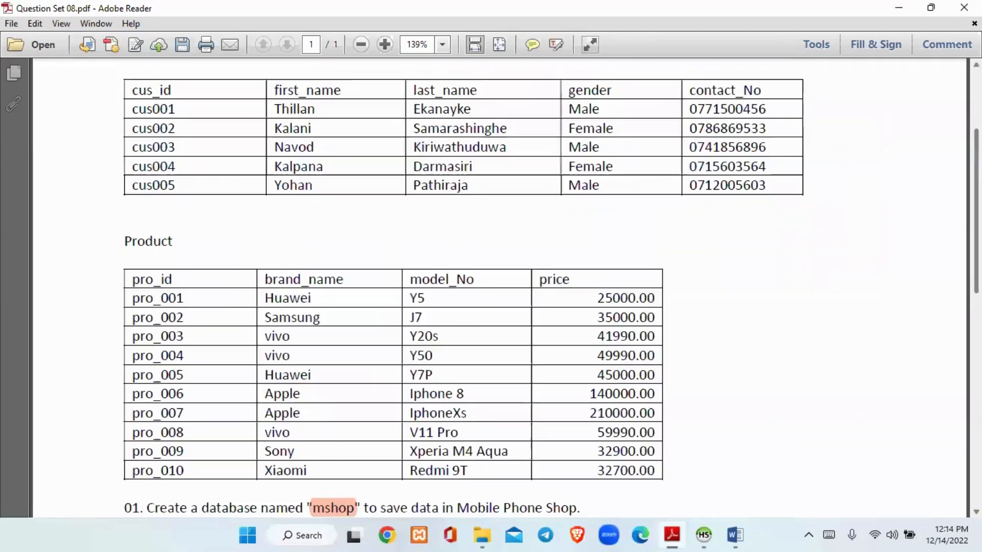
pyautogui.scroll(4, 512, 291)
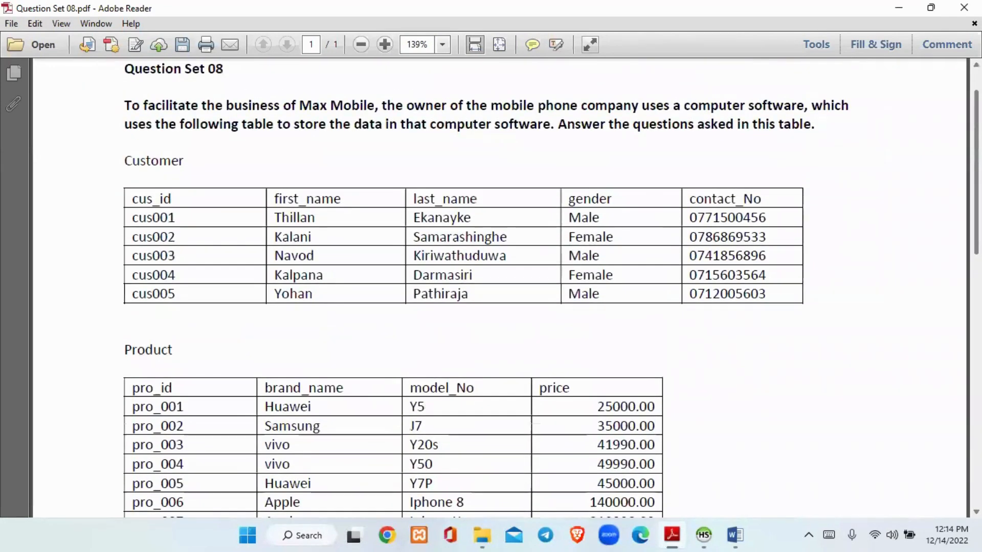
pyautogui.scroll(-1, 512, 286)
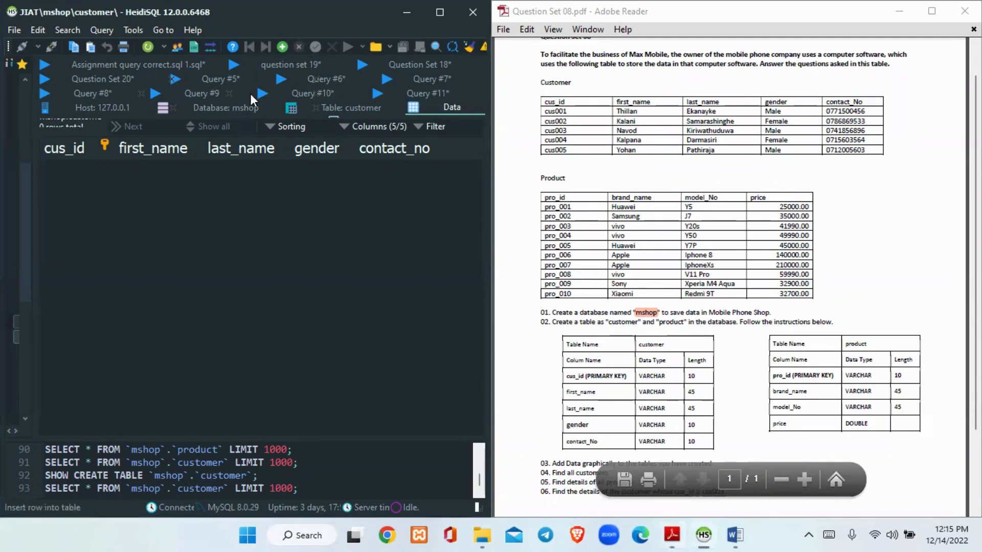
# Insert a new row into the customer table and enter the first customer's ID from the question set in cus_id
pyautogui.click(282, 46)
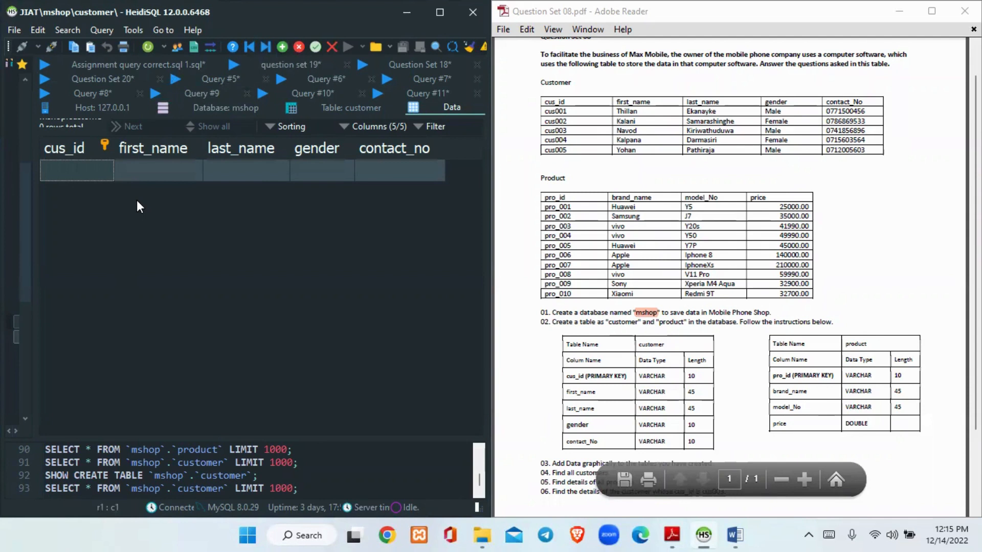
pyautogui.doubleClick(98, 176)
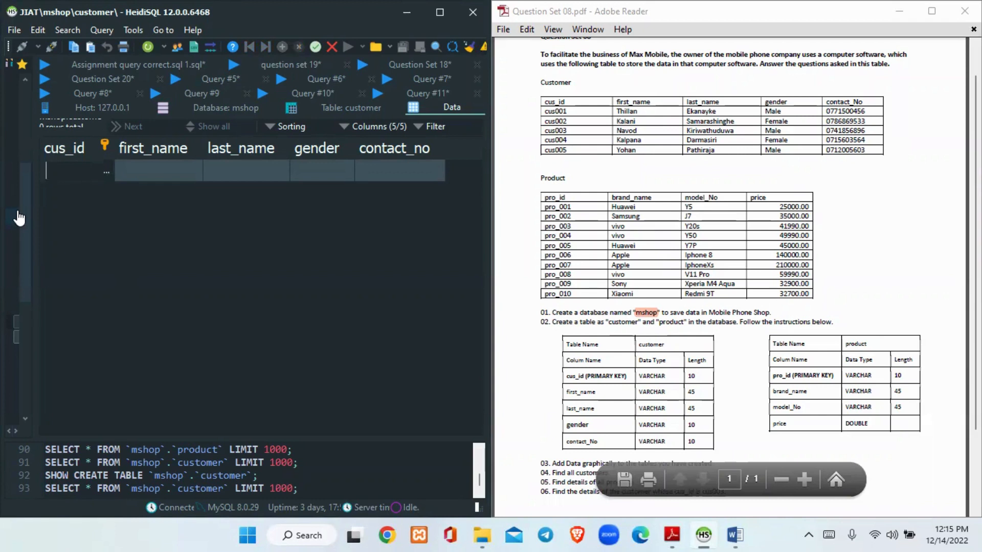
pyautogui.write('cus001')
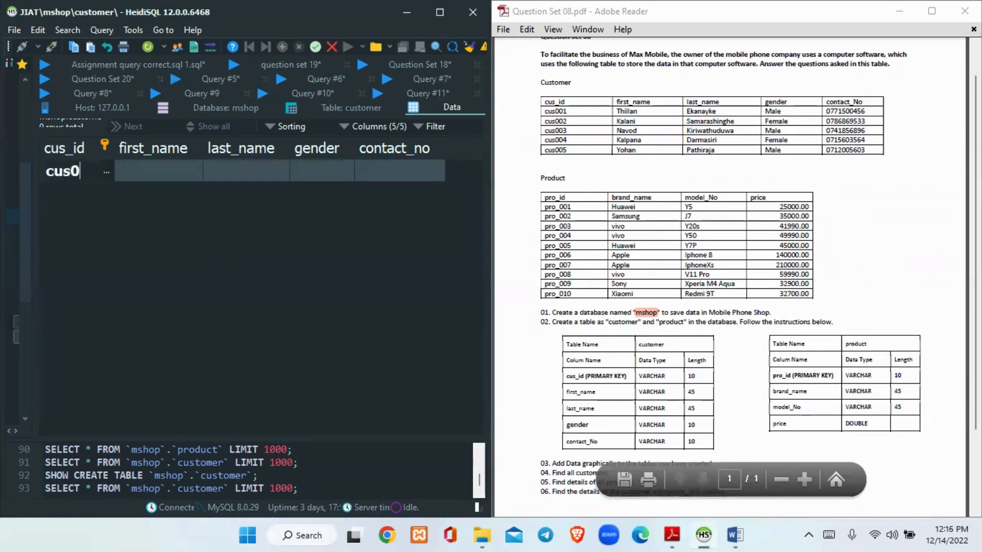
# Enter the first customer's first name and last name in the new customer row
pyautogui.click(160, 177)
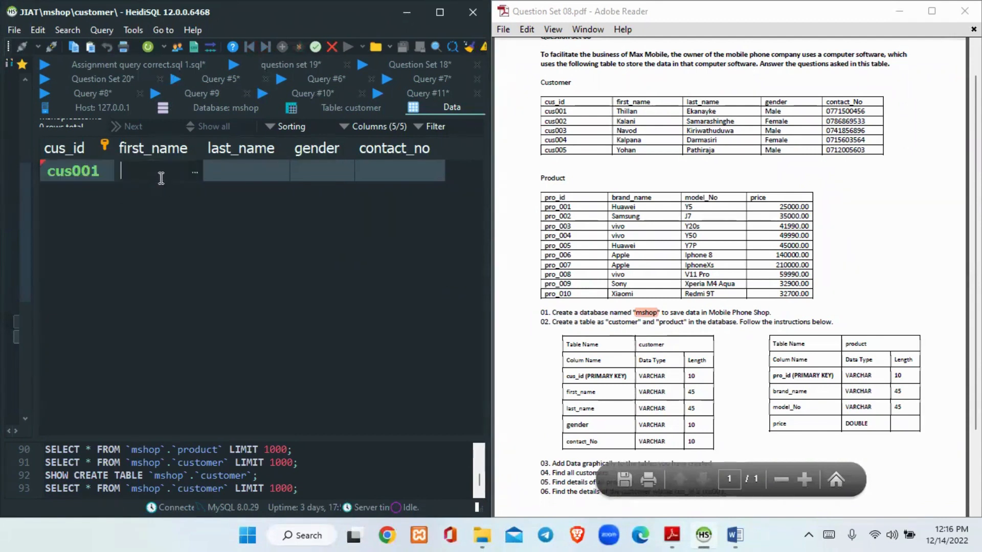
pyautogui.write('Thilan')
pyautogui.click(265, 159)
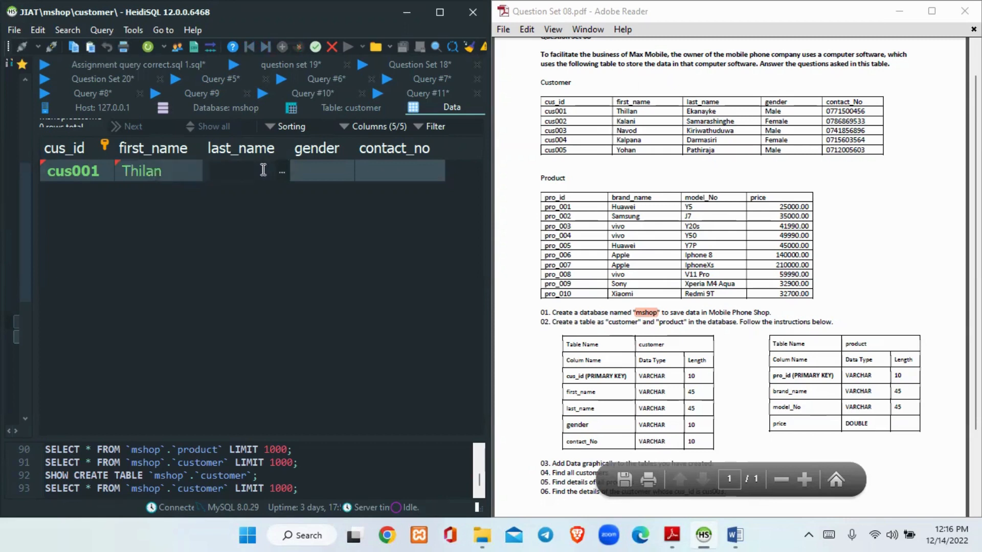
pyautogui.write('Ekanayake')
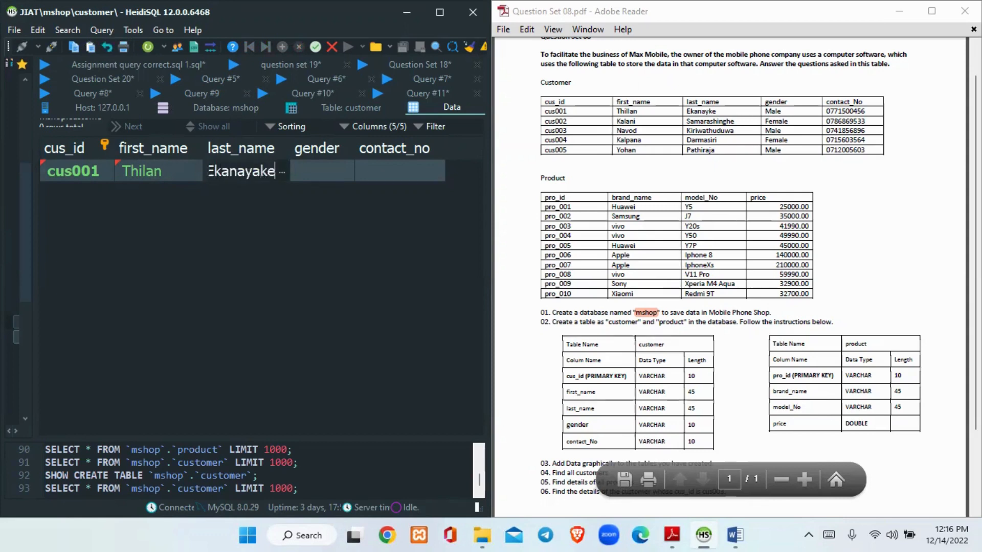
# Set the first customer's gender to Male, copy their contact number from the question set into contact_no, and save the row
pyautogui.click(324, 176)
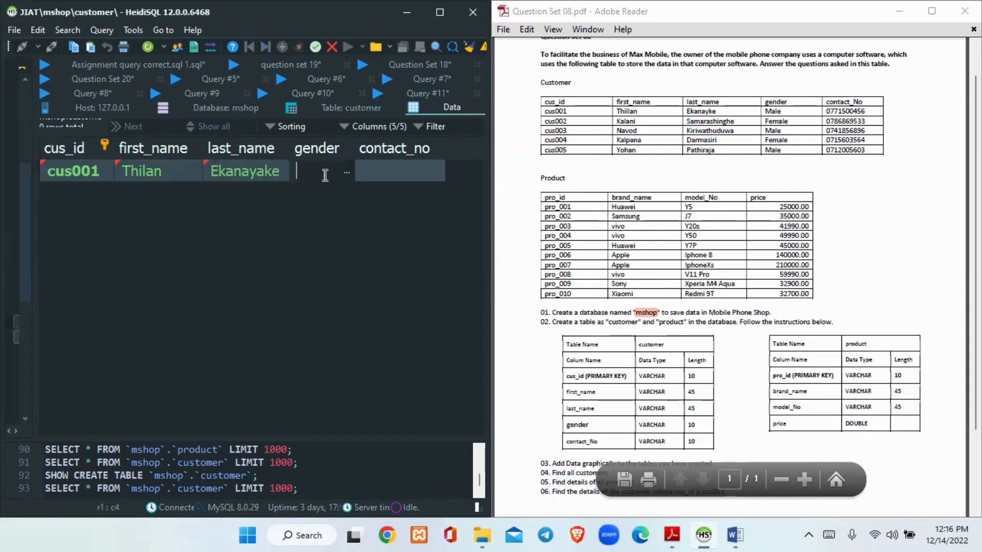
pyautogui.write('Male')
pyautogui.click(839, 114)
pyautogui.doubleClick(839, 115)
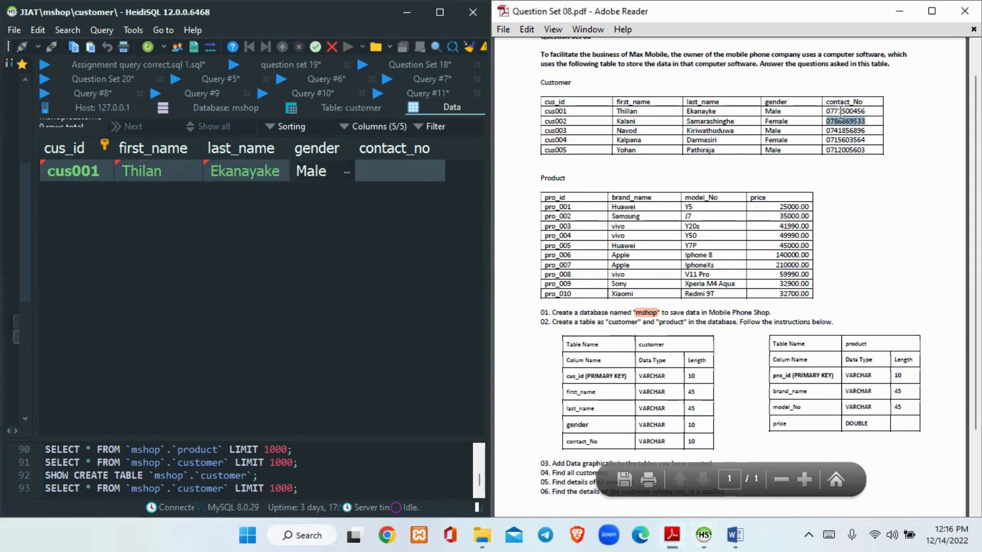
pyautogui.doubleClick(840, 111)
pyautogui.hotkey('ctrl', 'c')
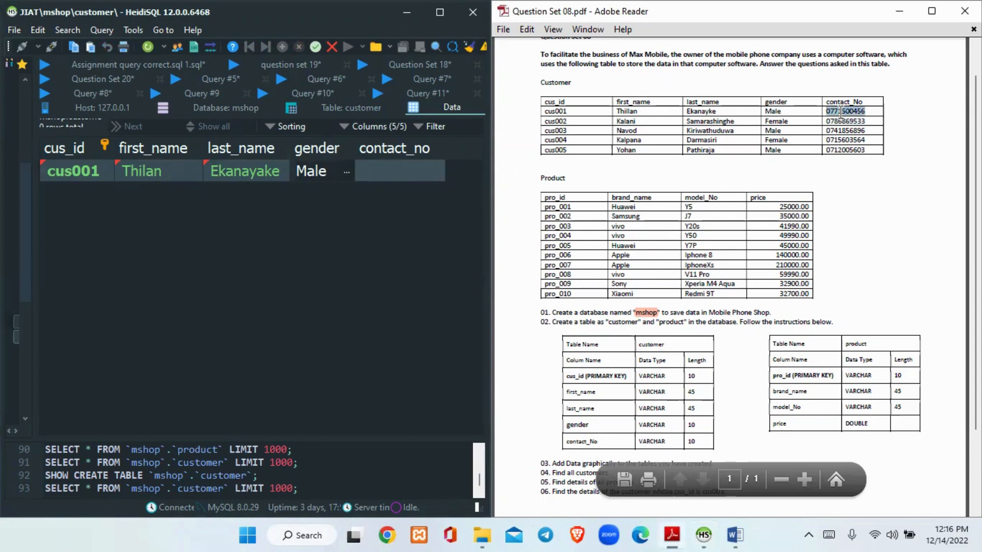
pyautogui.click(426, 179)
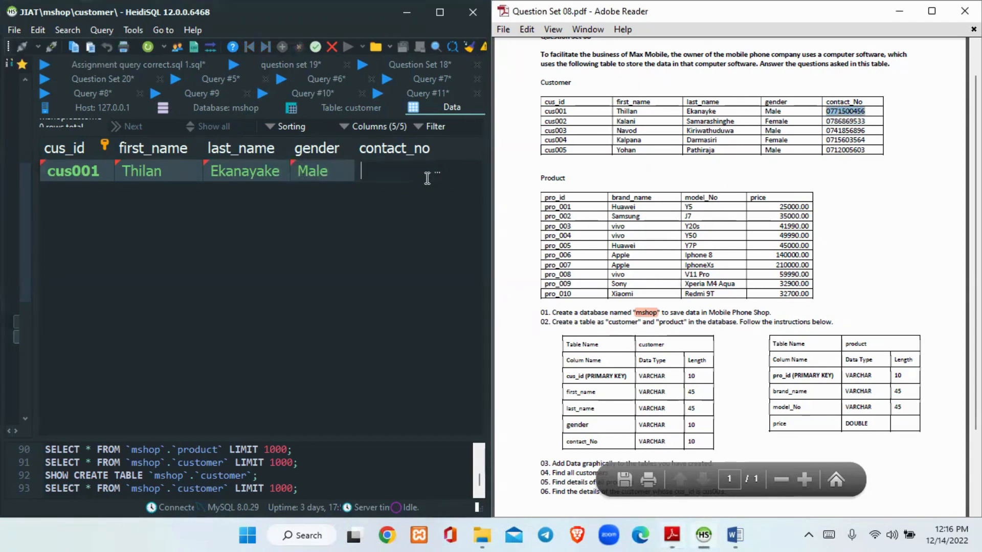
pyautogui.hotkey('ctrl', 'v')
pyautogui.press('Return')
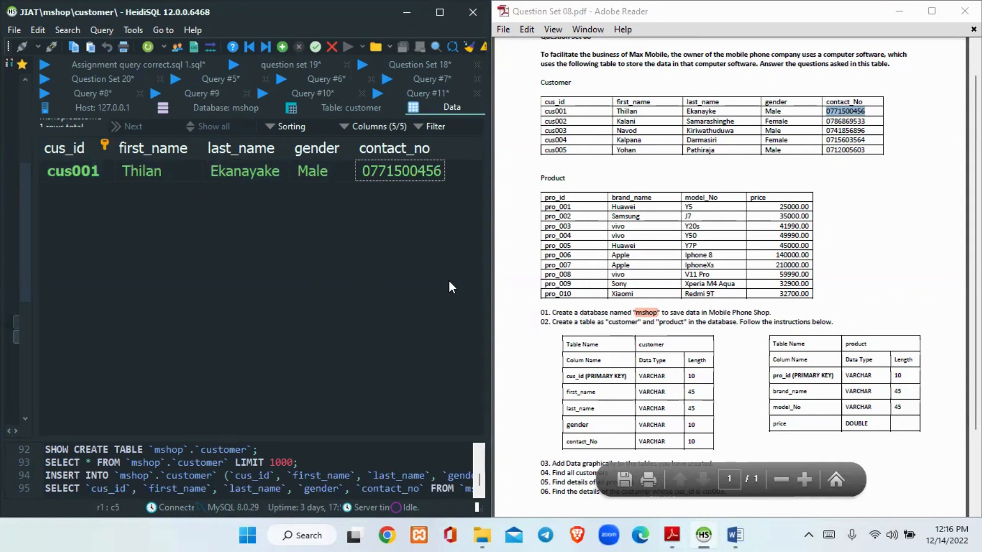
pyautogui.click(743, 506)
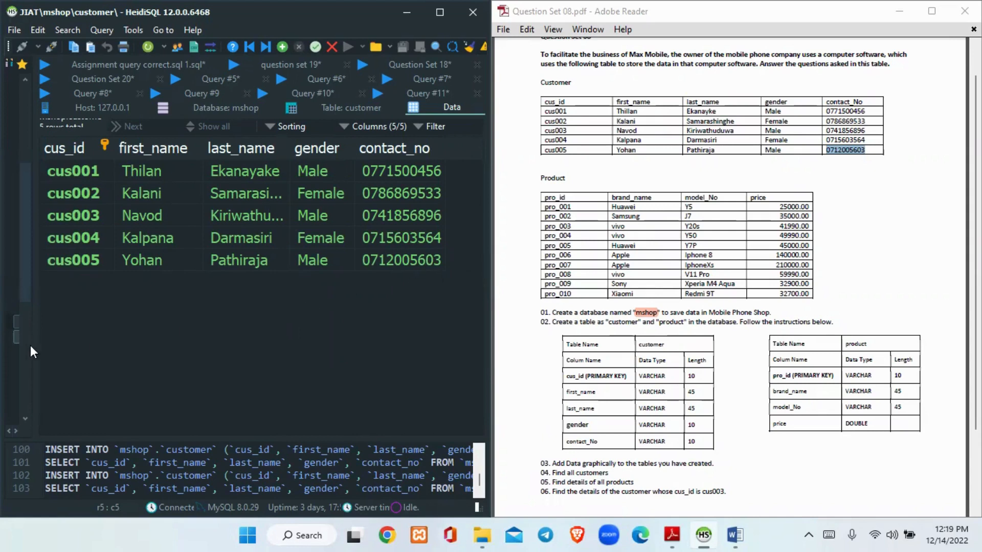
# Open the data grid of the mshop product table, then narrow the database tree to give the grid more room
pyautogui.click(66, 327)
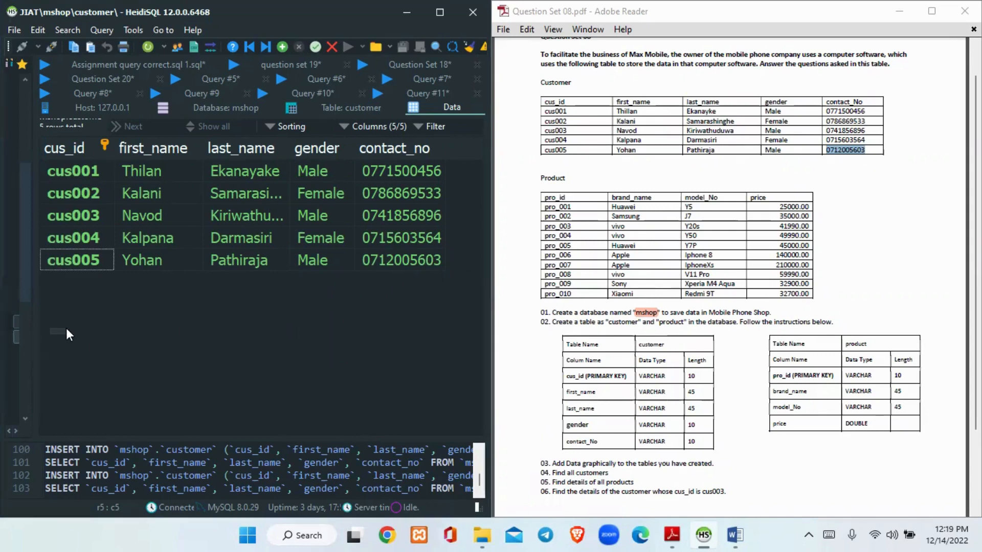
pyautogui.moveTo(33, 336); pyautogui.dragTo(189, 324)
pyautogui.click(44, 340)
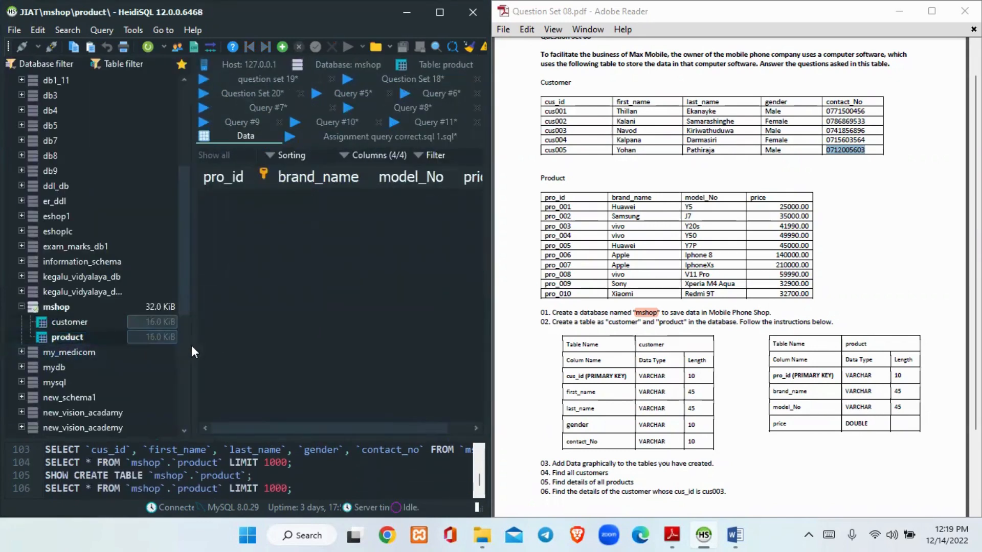
pyautogui.moveTo(191, 344); pyautogui.dragTo(63, 351)
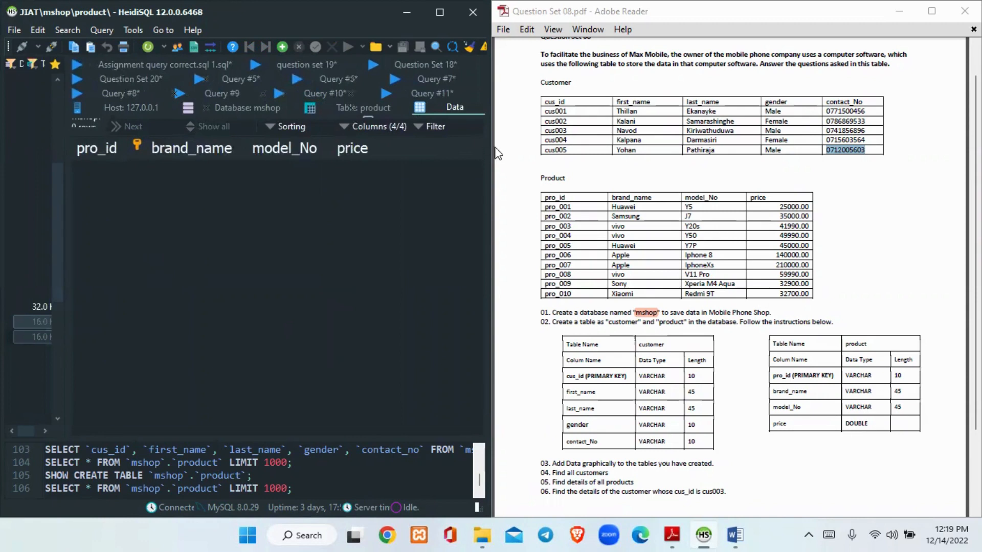
# Insert a new row into the product table and enter pro_001 as its pro_id
pyautogui.click(285, 45)
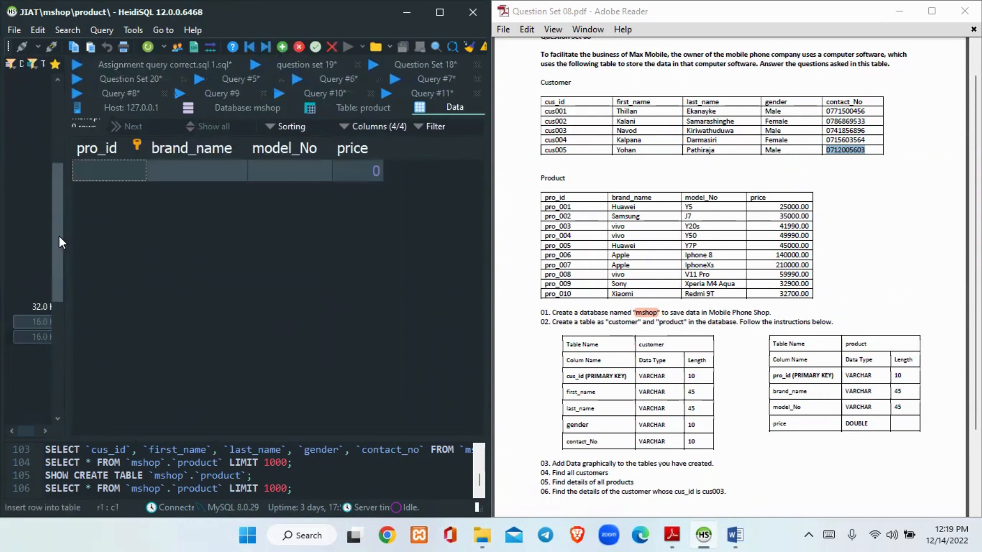
pyautogui.click(124, 168)
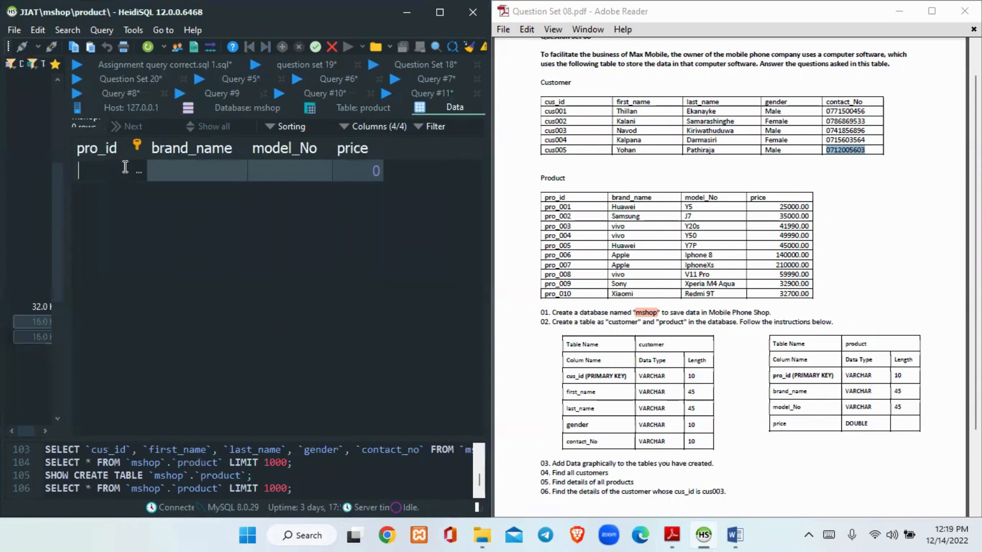
pyautogui.write('pro_001')
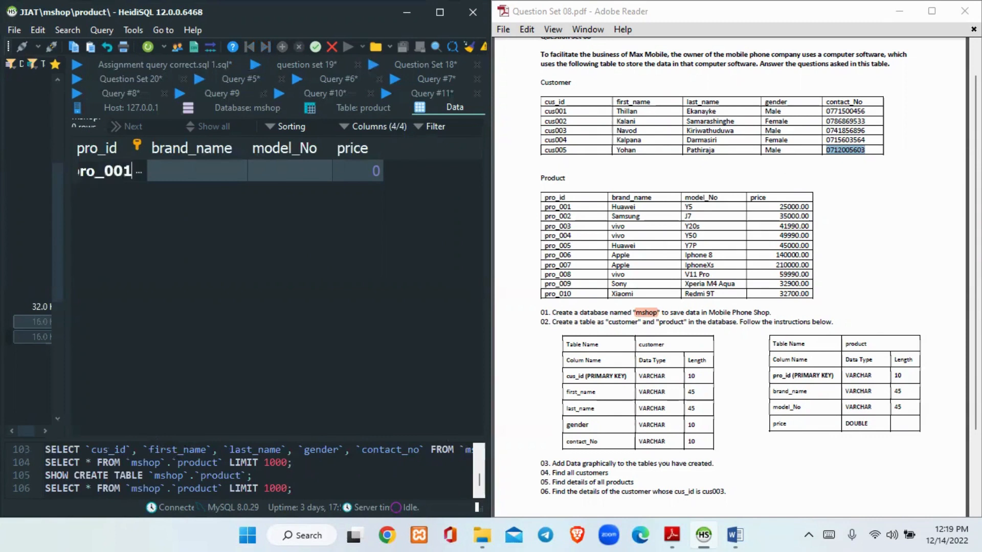
# Enter Huawei as the brand_name and Y5 as the model_No of the new product row
pyautogui.click(186, 164)
pyautogui.write('H')
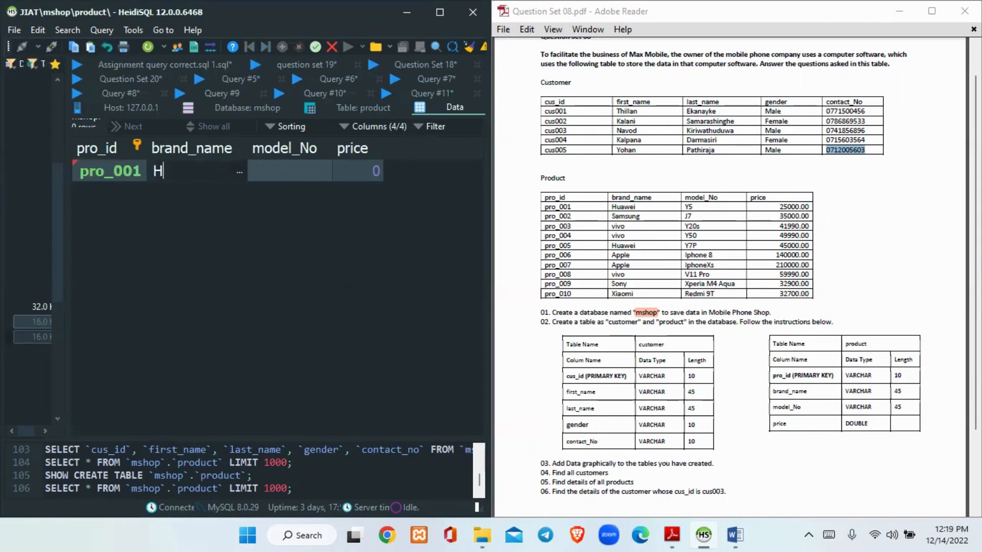
pyautogui.write('uawei')
pyautogui.click(302, 167)
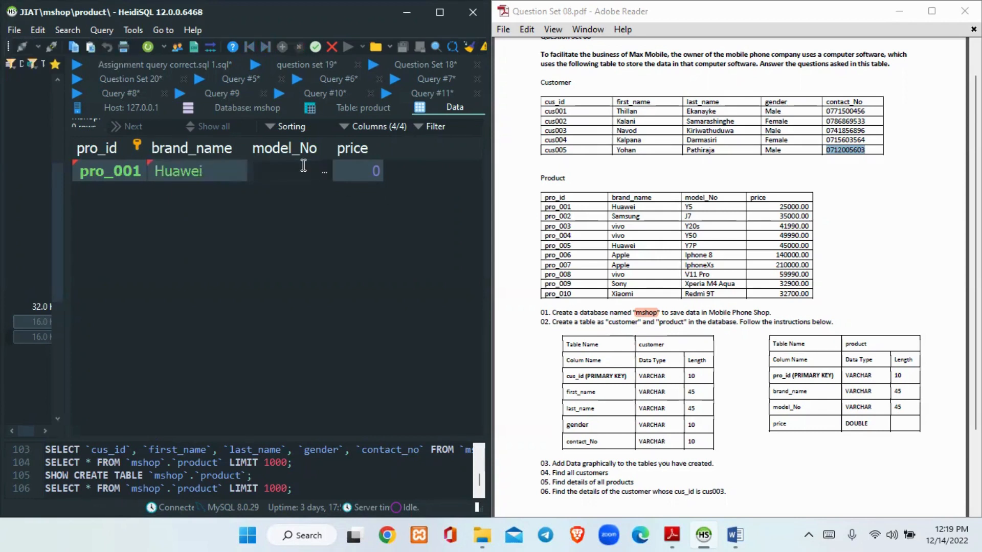
pyautogui.write('Y5')
# Copy the first product's price from the question set, correct the price value to 25000, and save the row
pyautogui.moveTo(779, 207); pyautogui.dragTo(808, 206)
pyautogui.hotkey('ctrl', 'c')
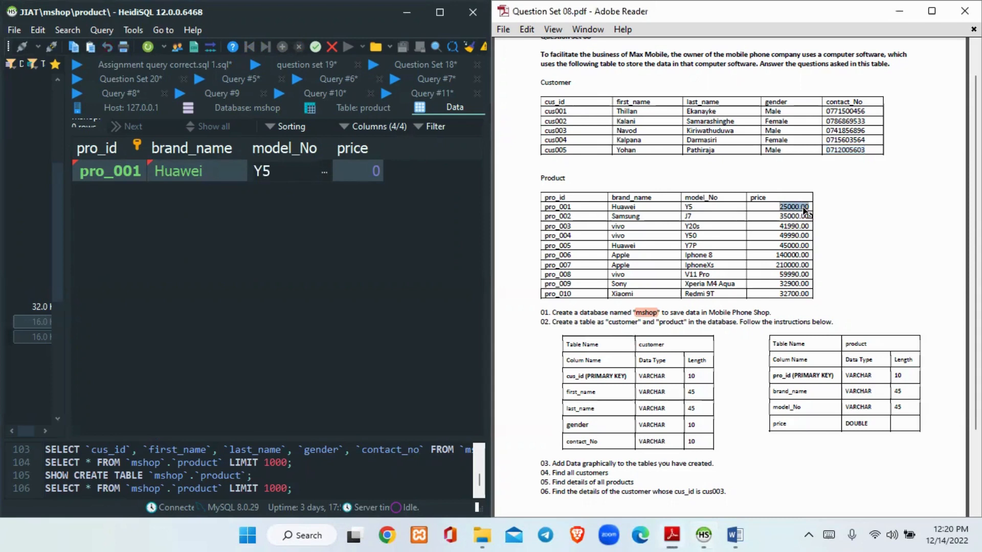
pyautogui.click(354, 165)
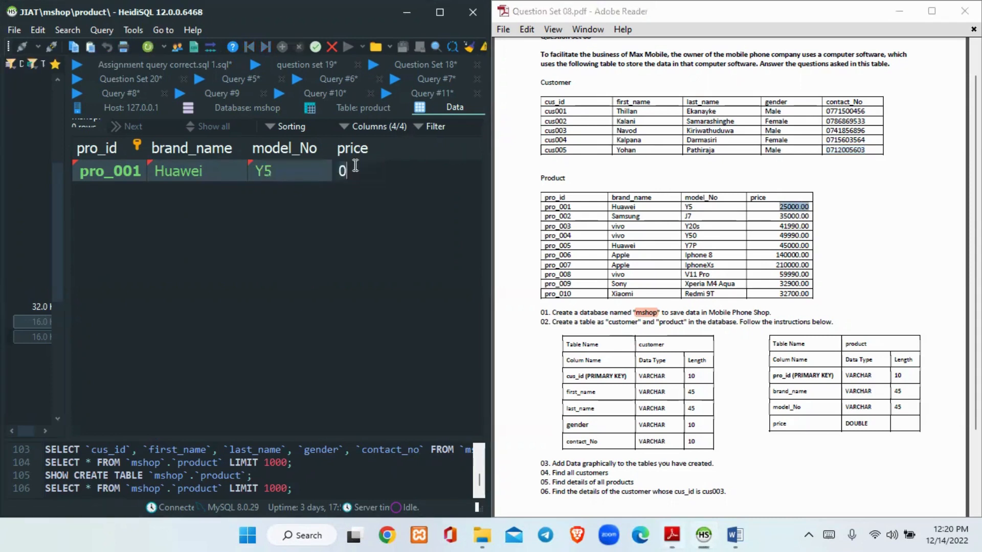
pyautogui.hotkey('ctrl', 'v')
pyautogui.press('Right')
pyautogui.press('Right')
pyautogui.press('Right')
pyautogui.press('BackSpace')
pyautogui.press('BackSpace')
pyautogui.press('BackSpace')
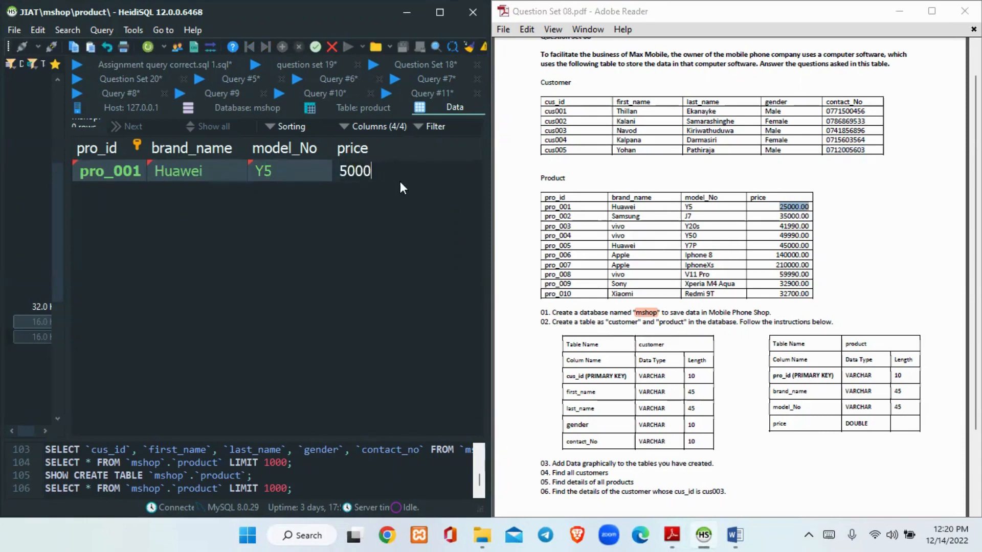
pyautogui.press('Home')
pyautogui.write('2')
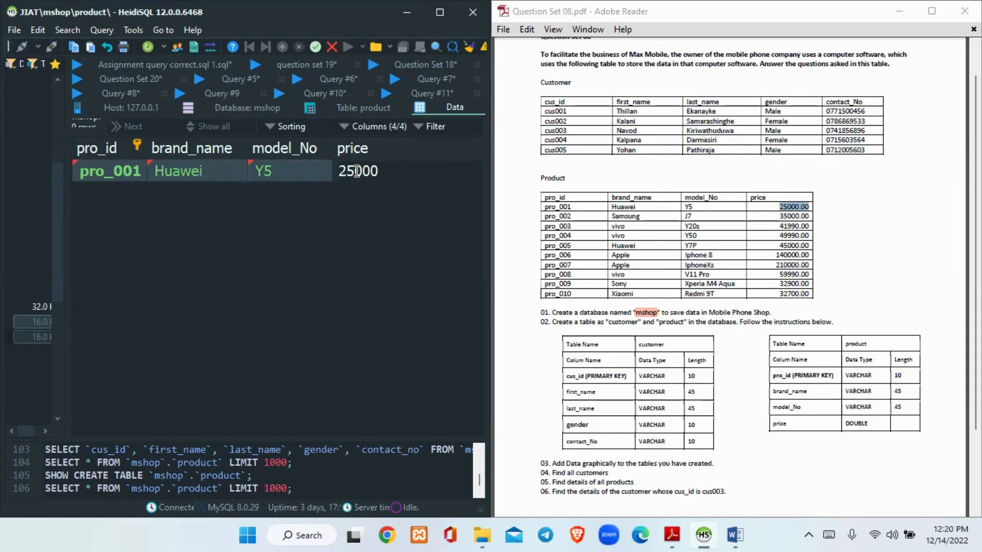
pyautogui.press('Return')
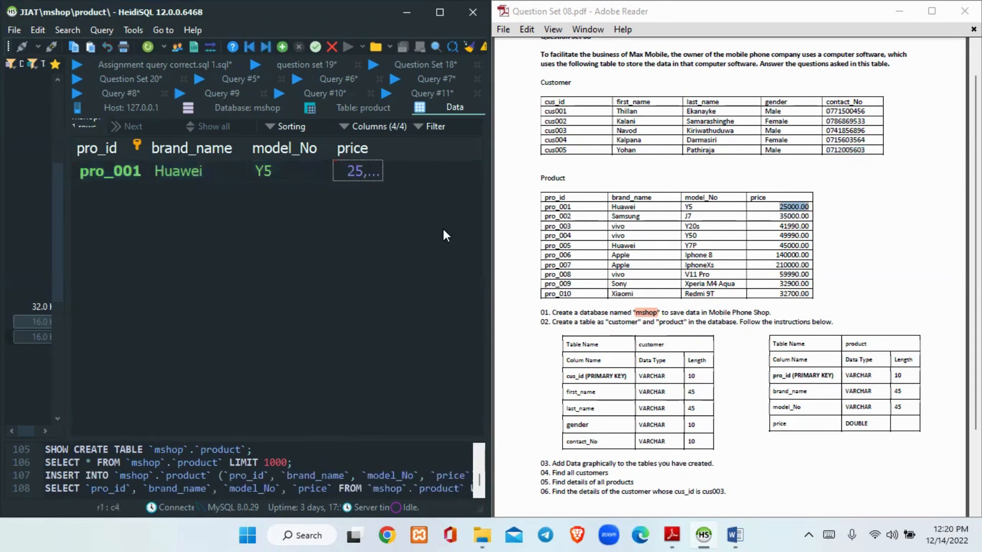
# Check the full price stored for product pro_001 without changing it
pyautogui.doubleClick(363, 167)
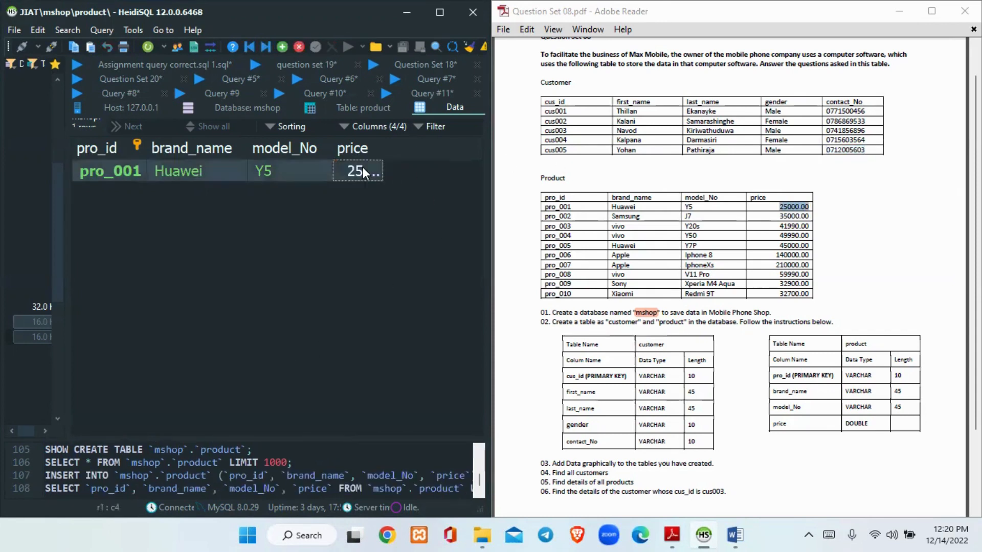
pyautogui.click(379, 218)
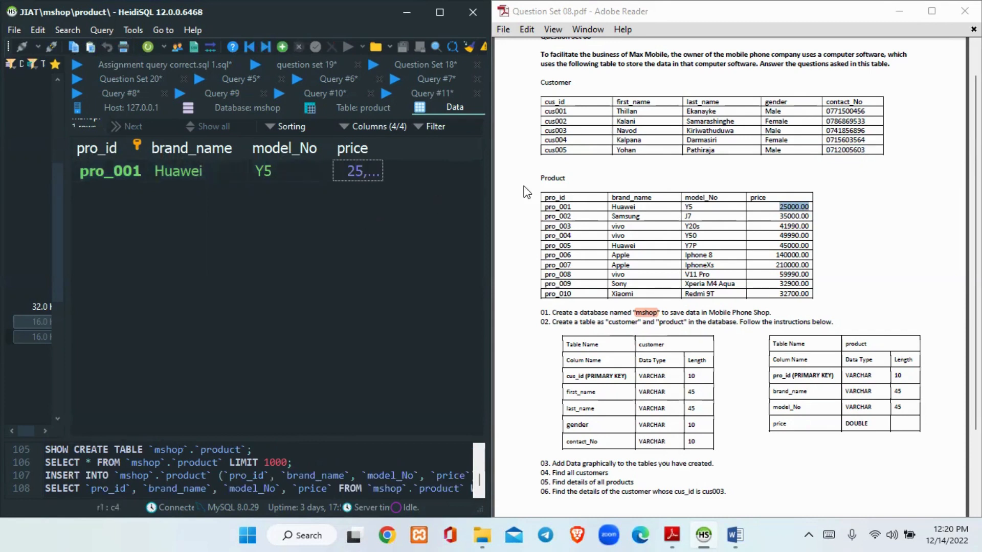
pyautogui.moveTo(742, 496)
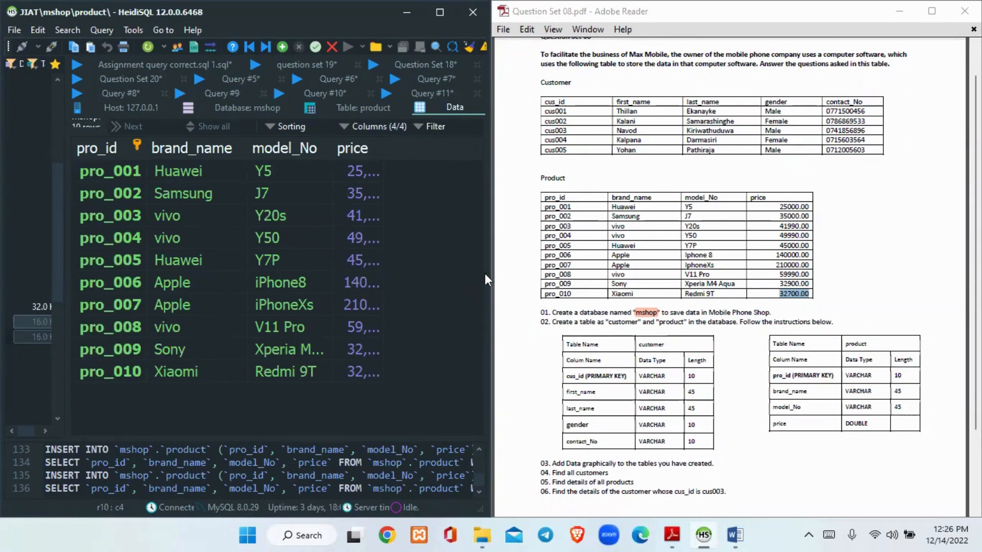
# Maximize the database window, then switch to the question set PDF, maximize it and review tasks 04 to 06
pyautogui.click(440, 13)
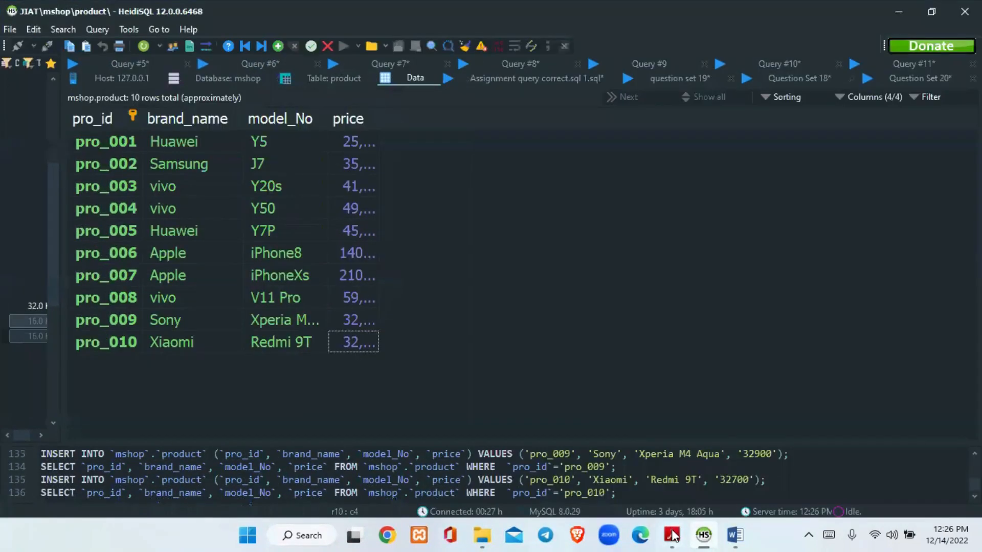
pyautogui.click(672, 534)
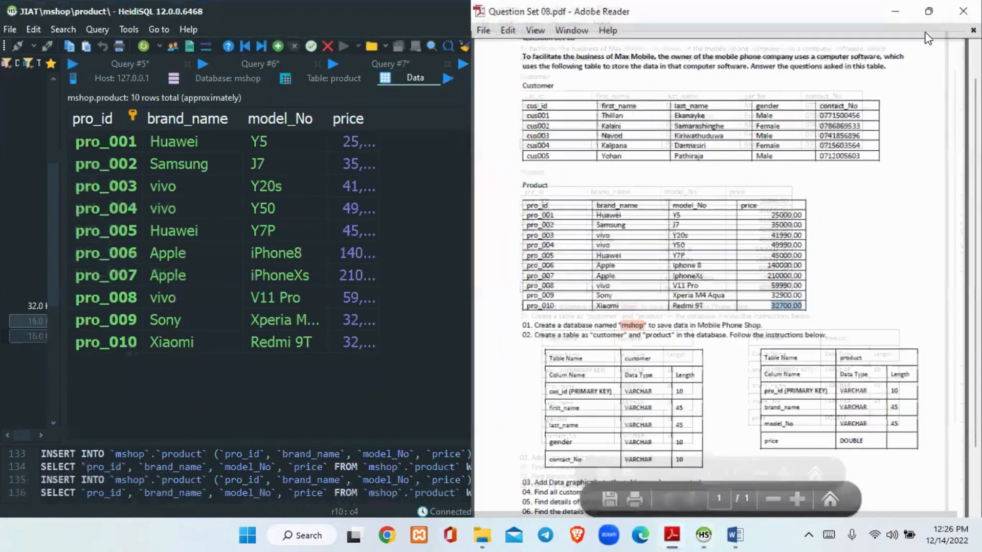
pyautogui.click(938, 12)
pyautogui.scroll(-5, 743, 115)
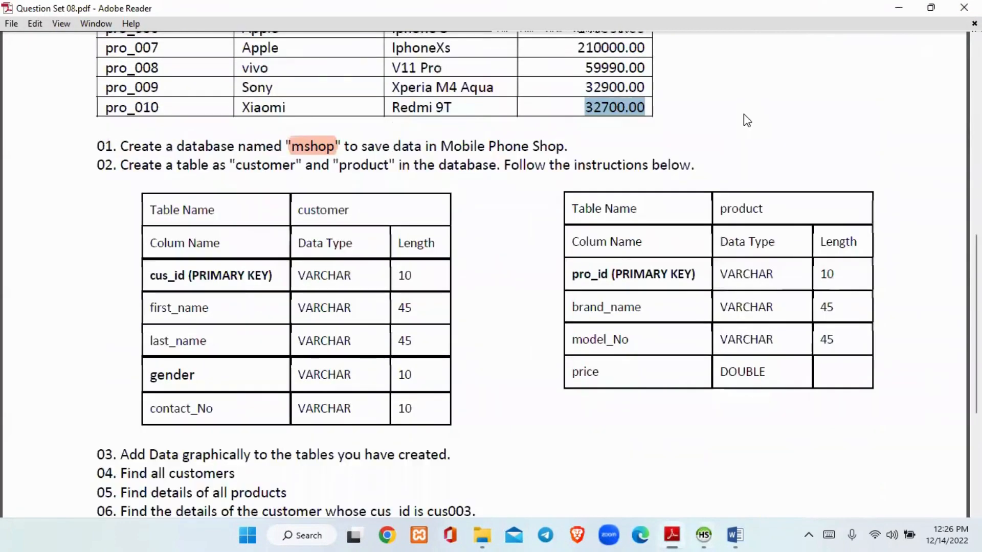
pyautogui.scroll(-1, 743, 114)
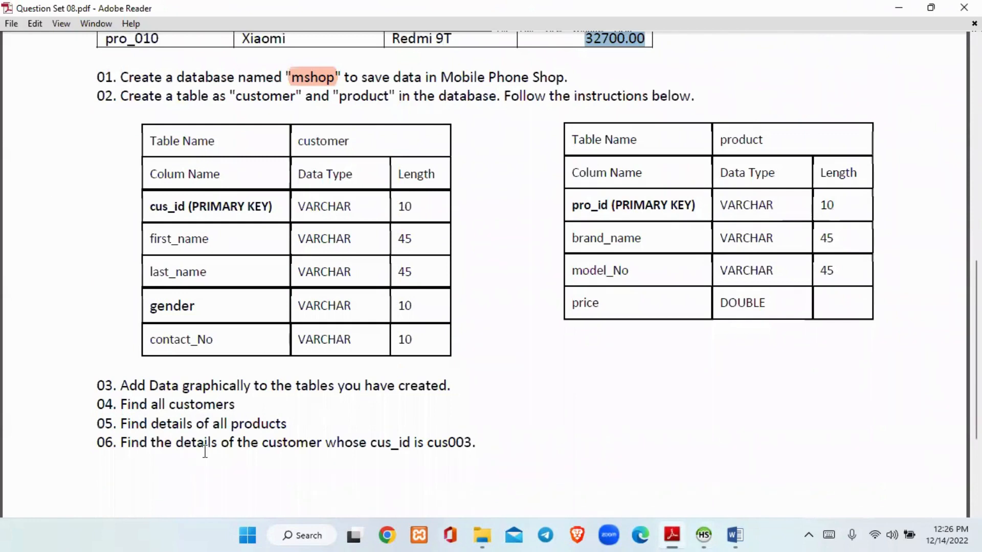
pyautogui.click(240, 398)
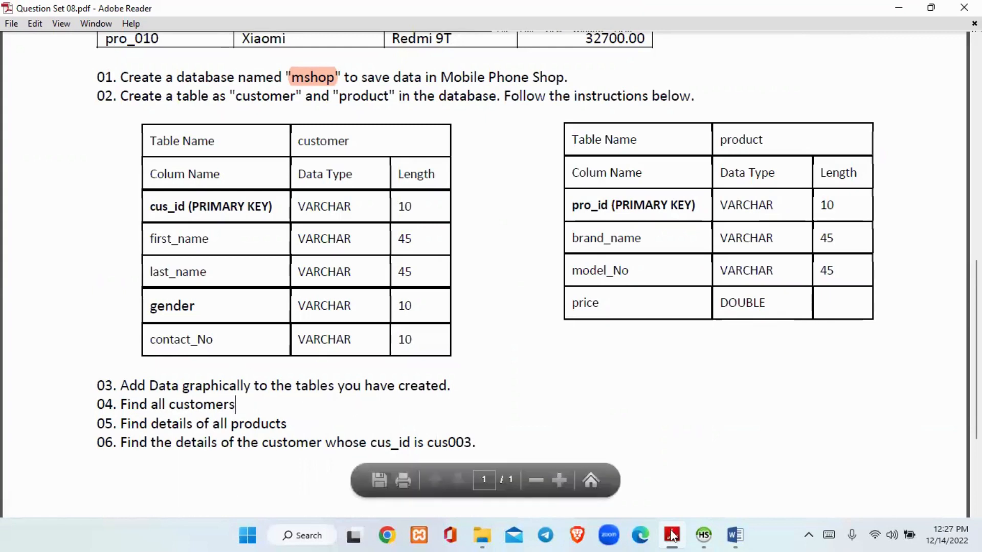
# Switch to HeidiSQL and open the blank Query #9 editor, ready for entering SQL
pyautogui.moveTo(695, 519)
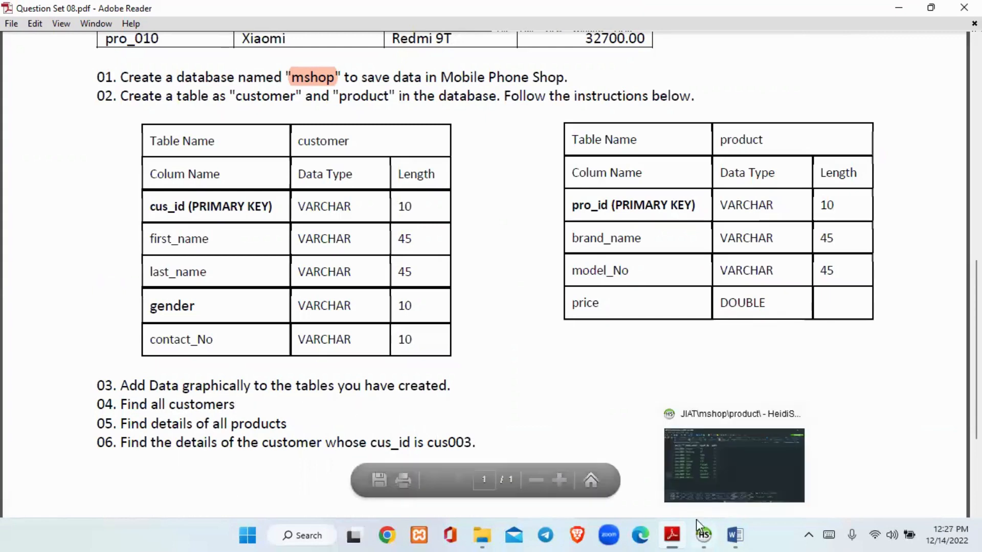
pyautogui.click(704, 471)
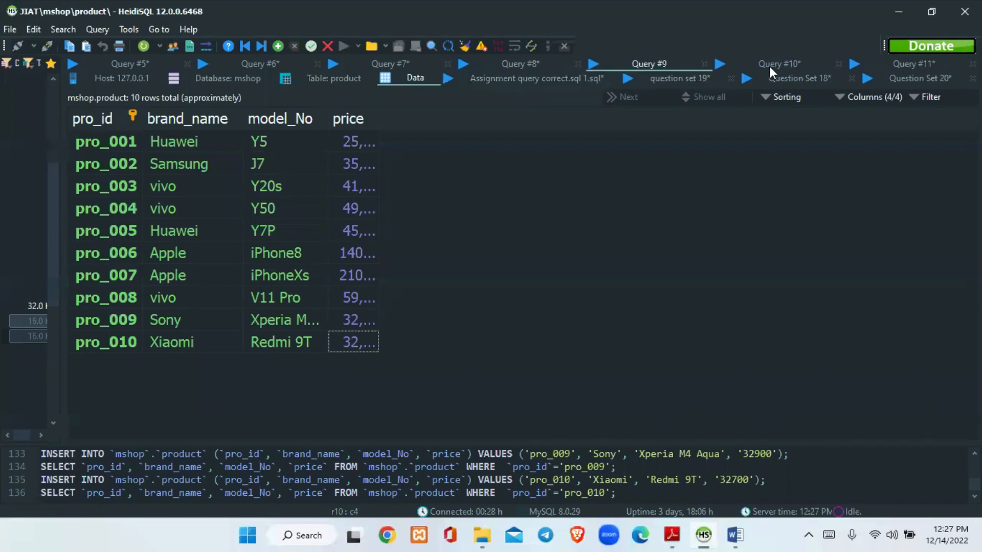
pyautogui.click(639, 62)
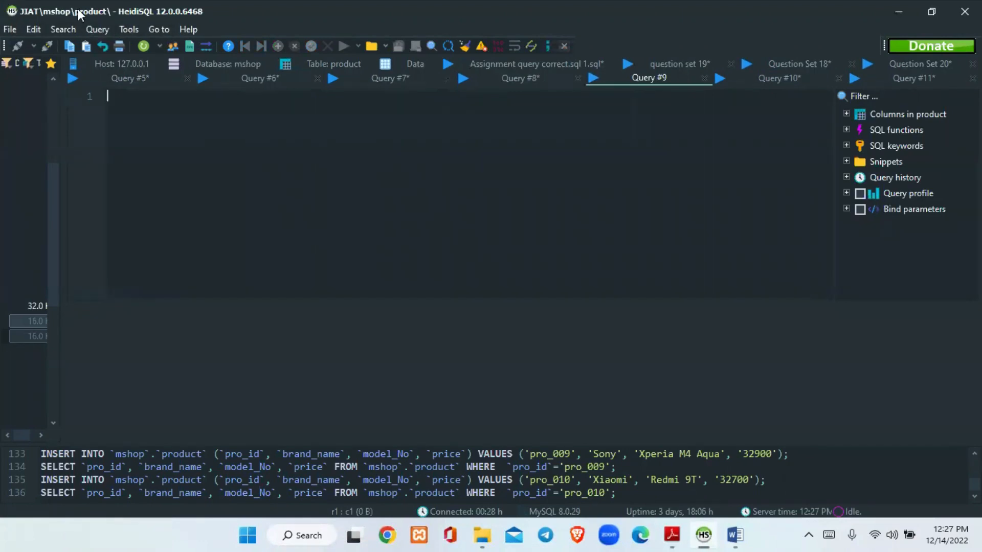
pyautogui.click(89, 26)
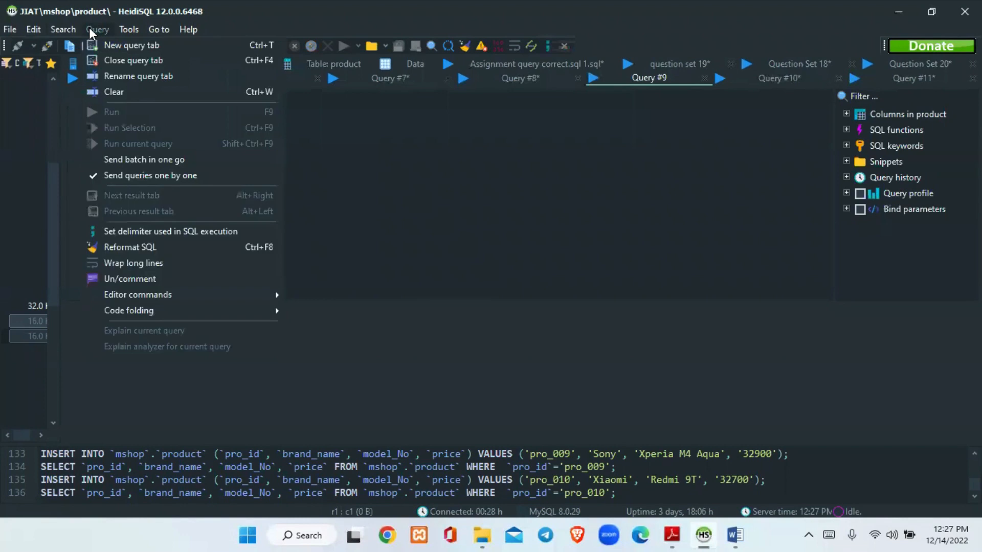
pyautogui.moveTo(133, 36)
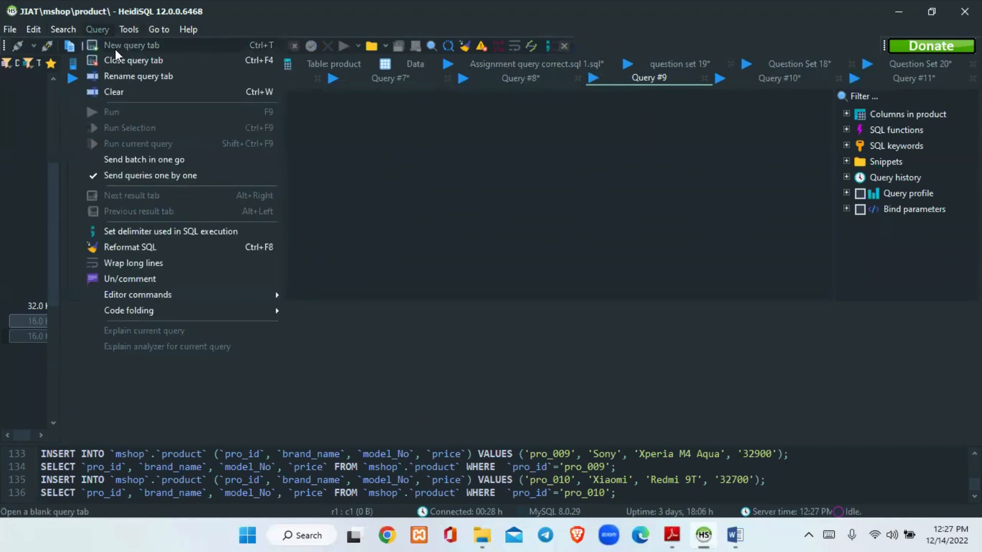
pyautogui.click(295, 100)
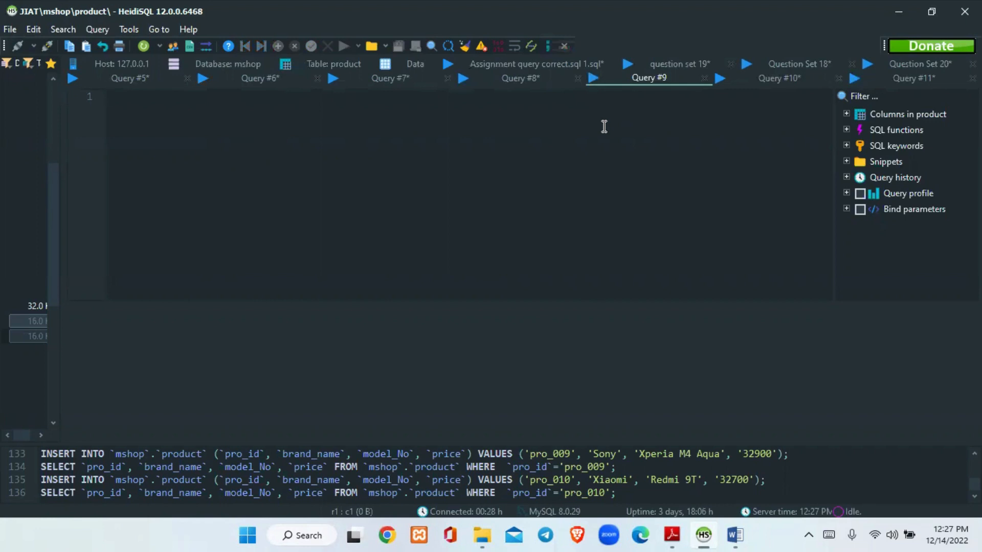
# Start a query that retrieves all columns by entering SELECT * FROM
pyautogui.write('SE')
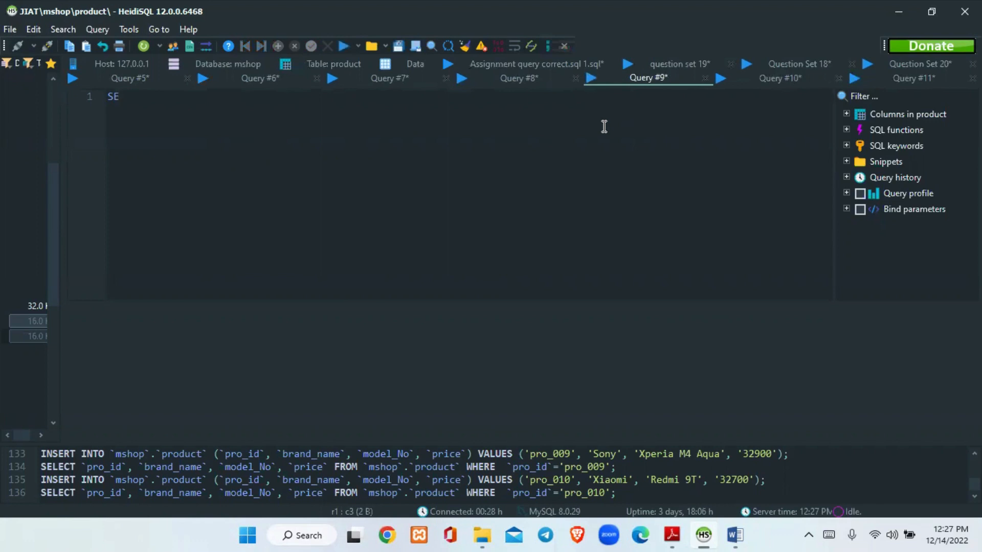
pyautogui.write('LECT')
pyautogui.write('* FROM ')
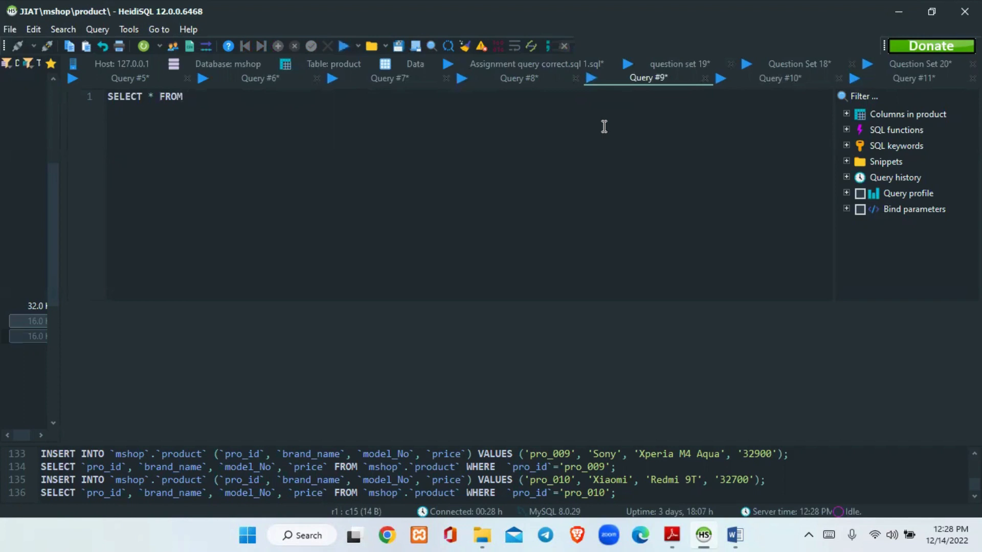
pyautogui.write('`m')
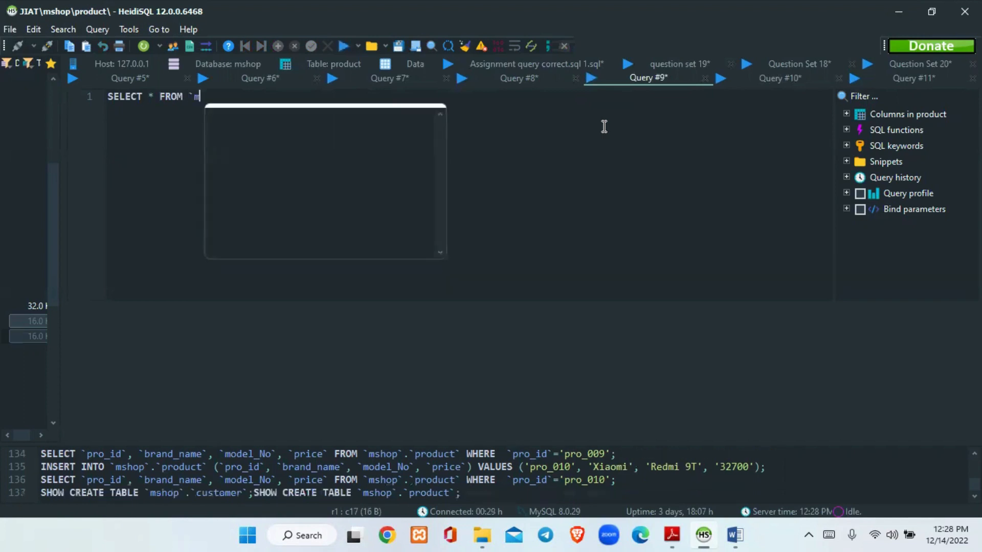
pyautogui.write('shop')
pyautogui.press('BackSpace')
pyautogui.press('BackSpace')
pyautogui.press('BackSpace')
pyautogui.press('BackSpace')
pyautogui.press('BackSpace')
pyautogui.press('BackSpace')
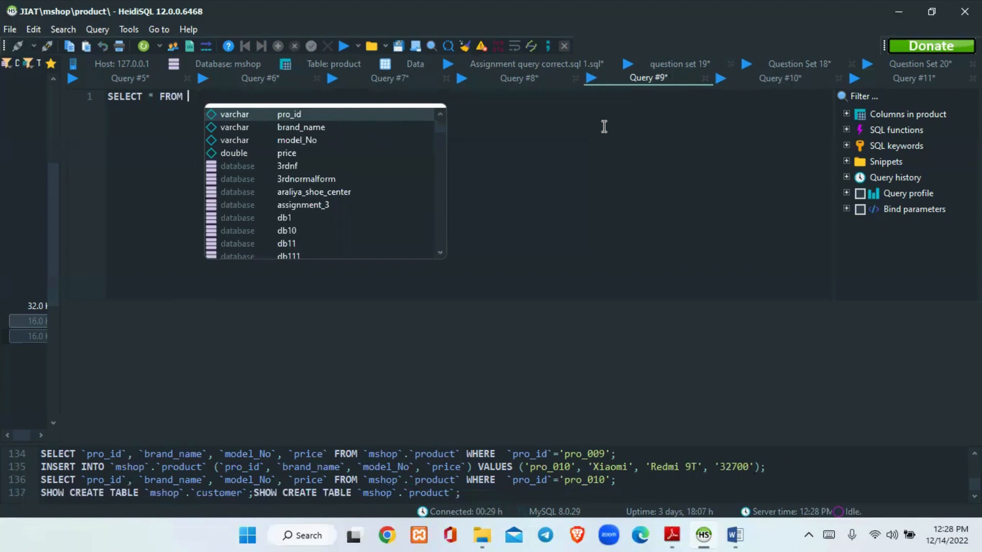
# Complete the statement as SELECT * FROM mshop.customer;, run it, and enlarge the results area to show all customer rows
pyautogui.write('msho')
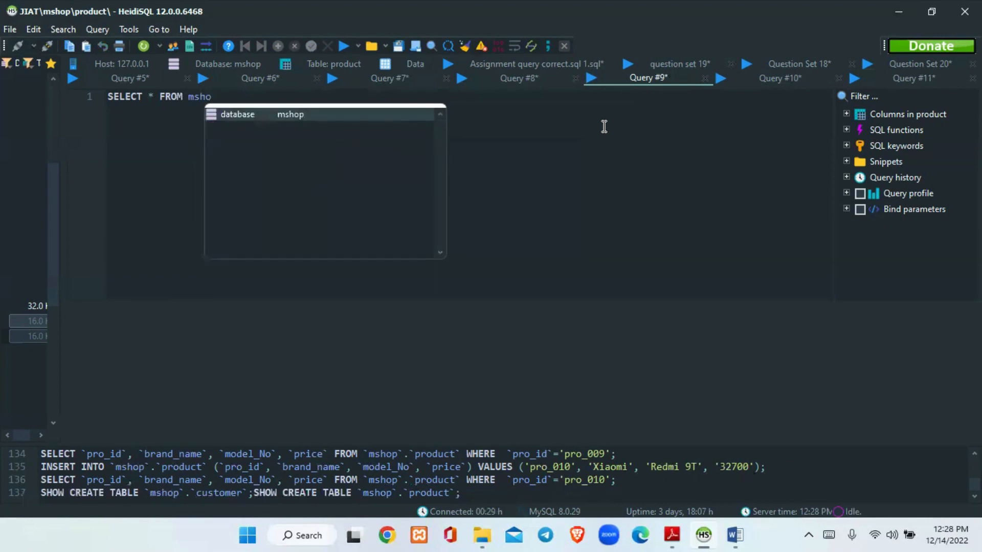
pyautogui.press('Return')
pyautogui.write('.')
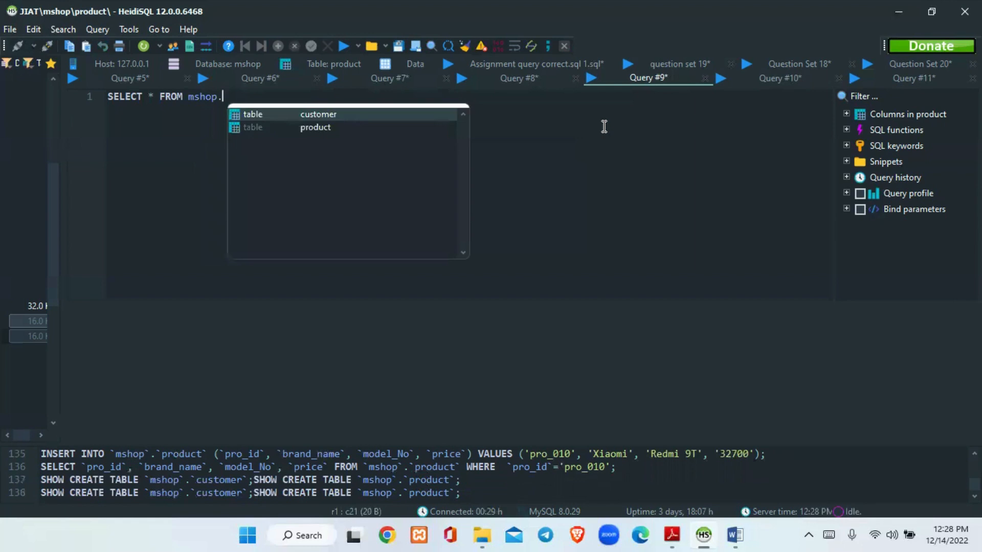
pyautogui.press('Return')
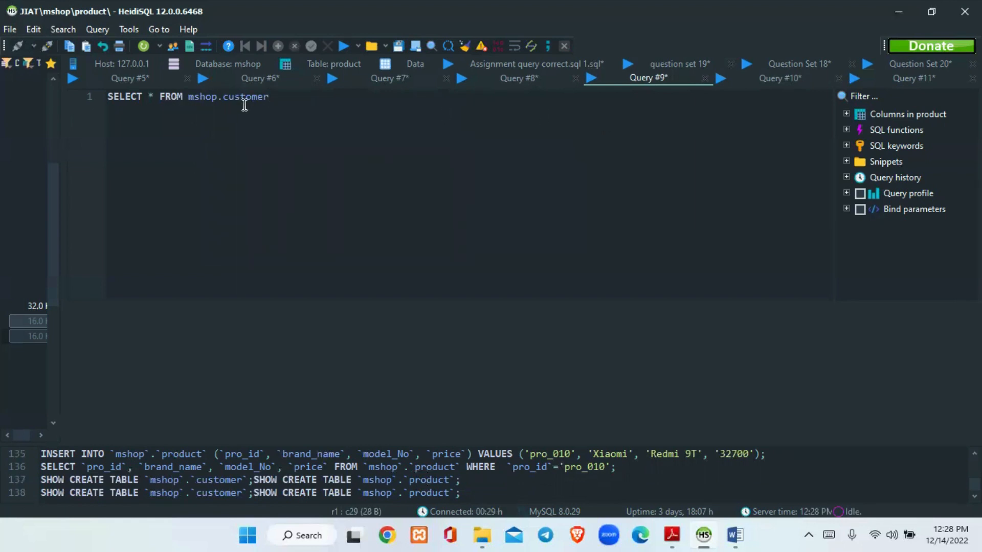
pyautogui.write(';')
pyautogui.click(341, 44)
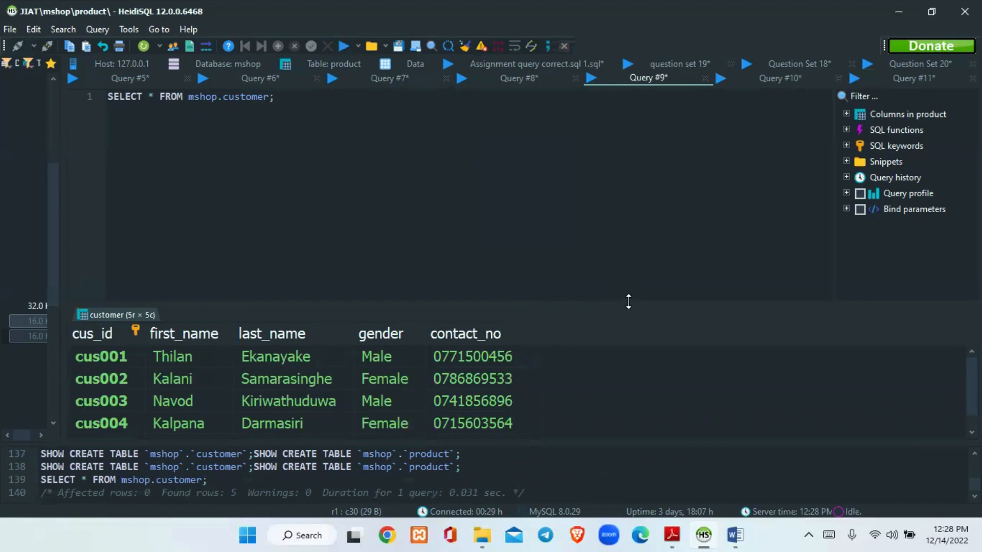
pyautogui.moveTo(628, 302); pyautogui.dragTo(632, 268)
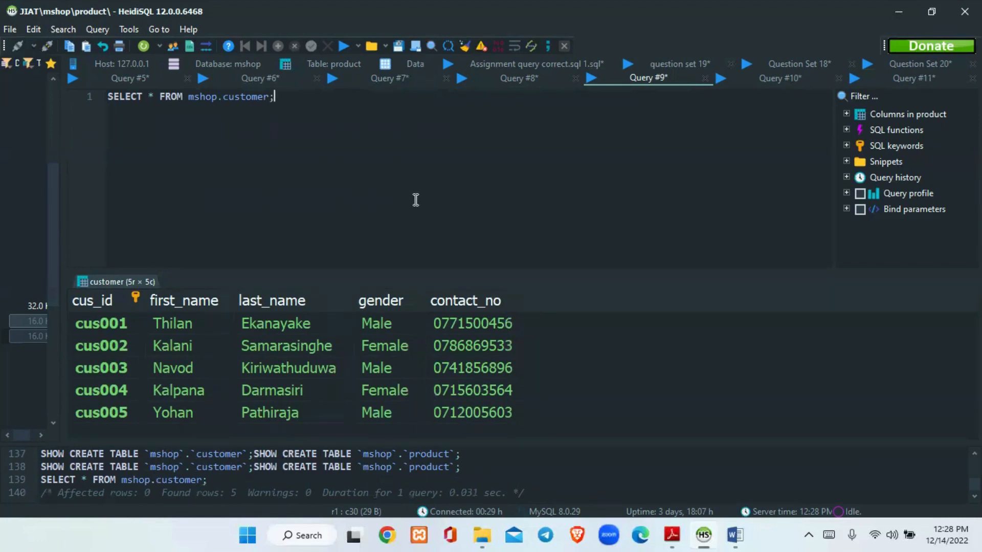
# Recheck the question set, replace the asterisk in the customer query with `first_name`, and run the query
pyautogui.click(156, 97)
pyautogui.click(675, 535)
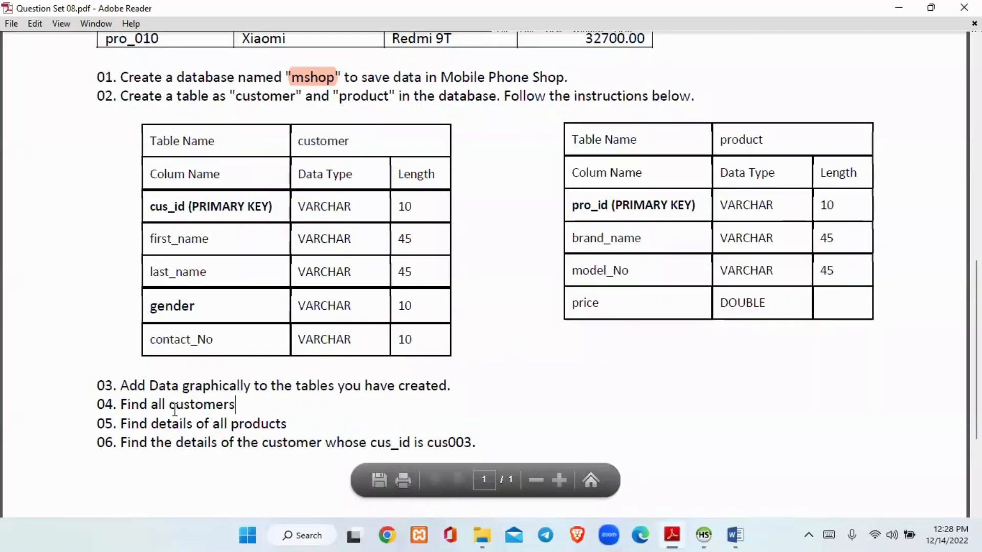
pyautogui.click(714, 531)
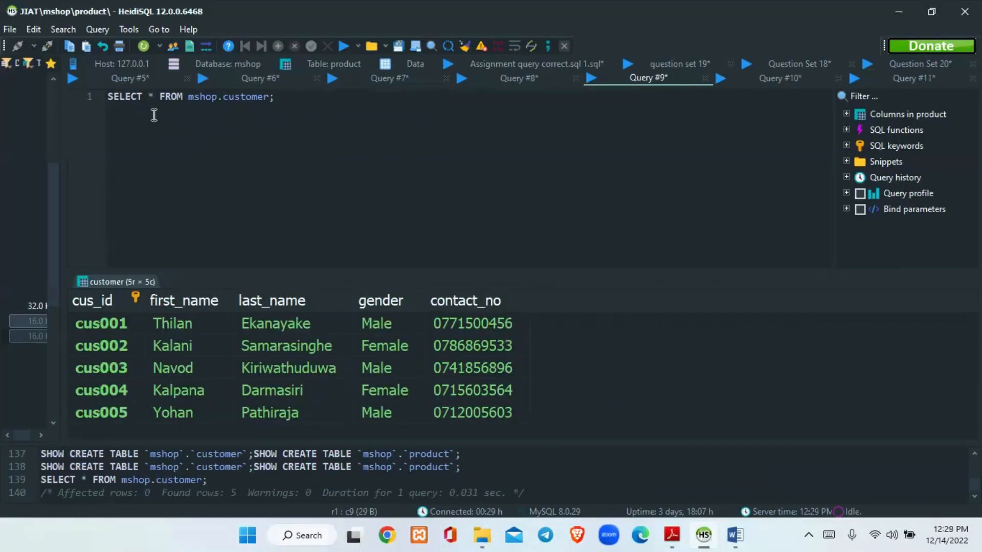
pyautogui.press('BackSpace')
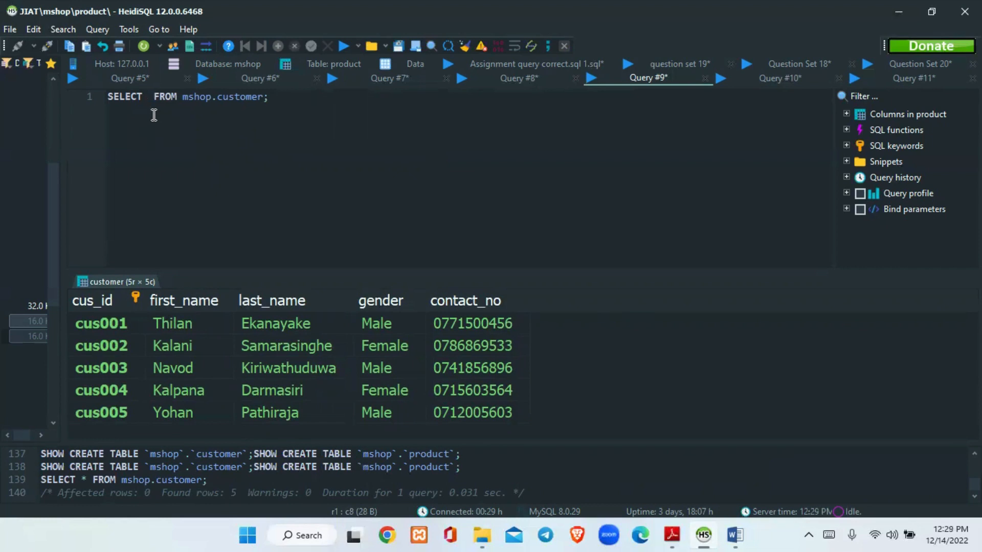
pyautogui.write('`f')
pyautogui.write('irst_')
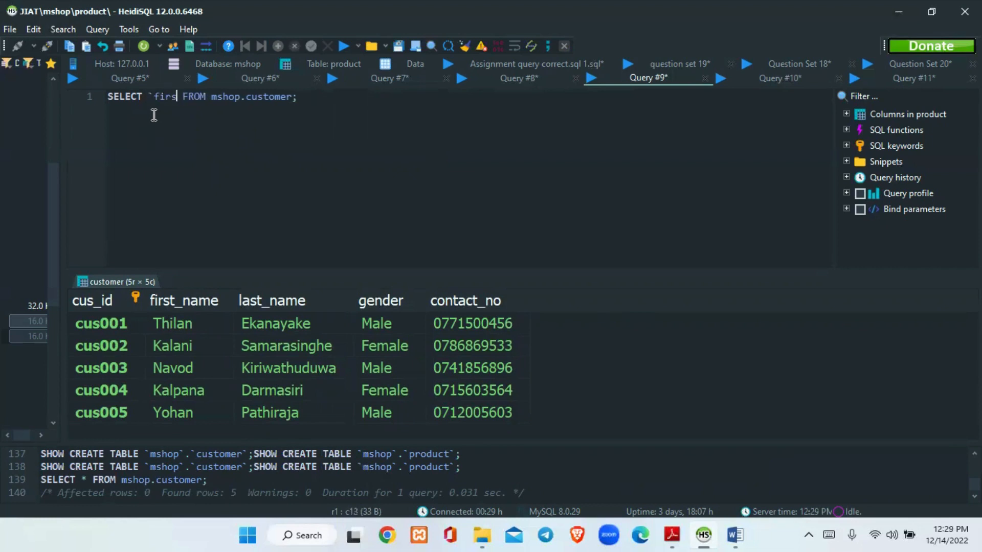
pyautogui.write('name`')
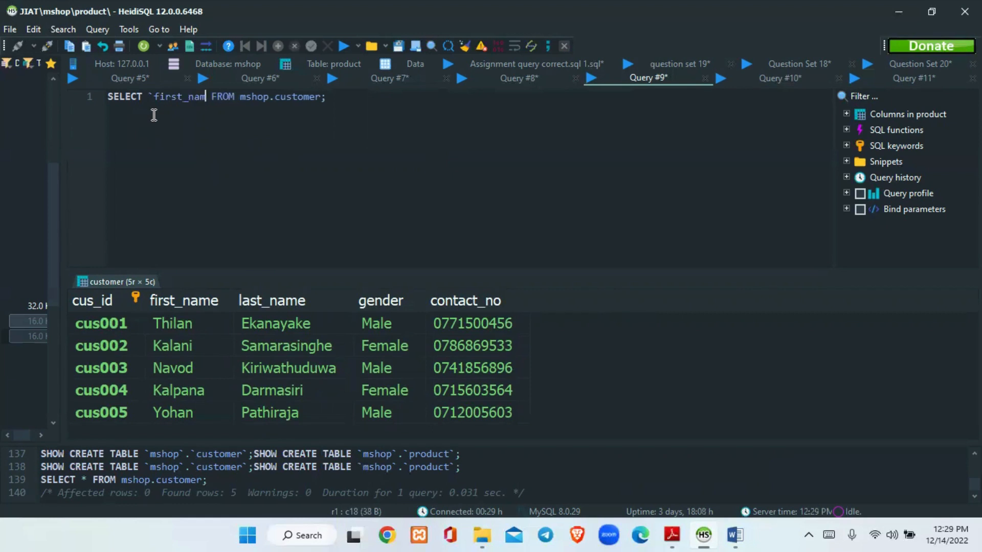
pyautogui.click(372, 102)
pyautogui.click(345, 46)
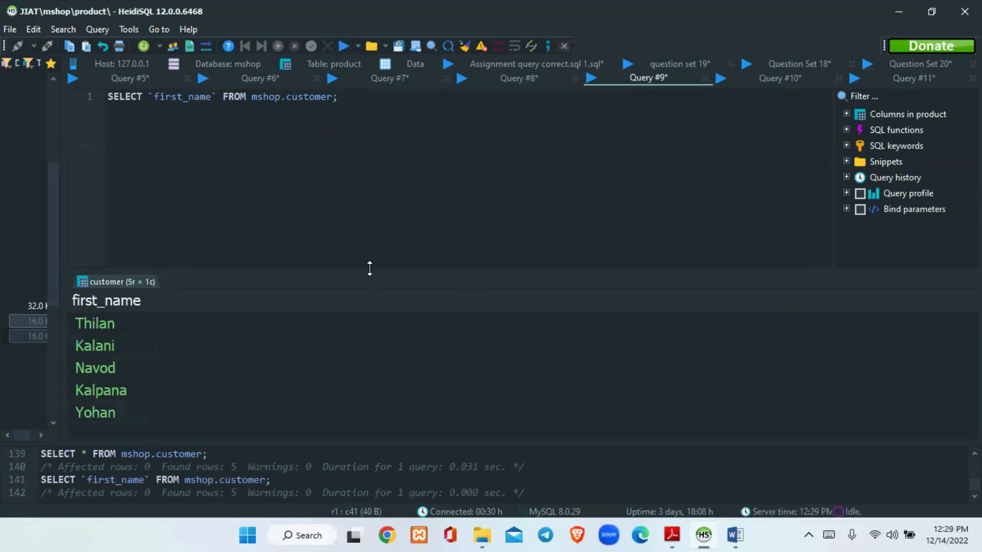
# Restore the asterisk in place of `first_name` in the customer query and run it again
pyautogui.click(215, 100)
pyautogui.press('BackSpace')
pyautogui.press('BackSpace')
pyautogui.press('BackSpace')
pyautogui.press('BackSpace')
pyautogui.press('BackSpace')
pyautogui.press('BackSpace')
pyautogui.press('BackSpace')
pyautogui.press('BackSpace')
pyautogui.press('BackSpace')
pyautogui.press('BackSpace')
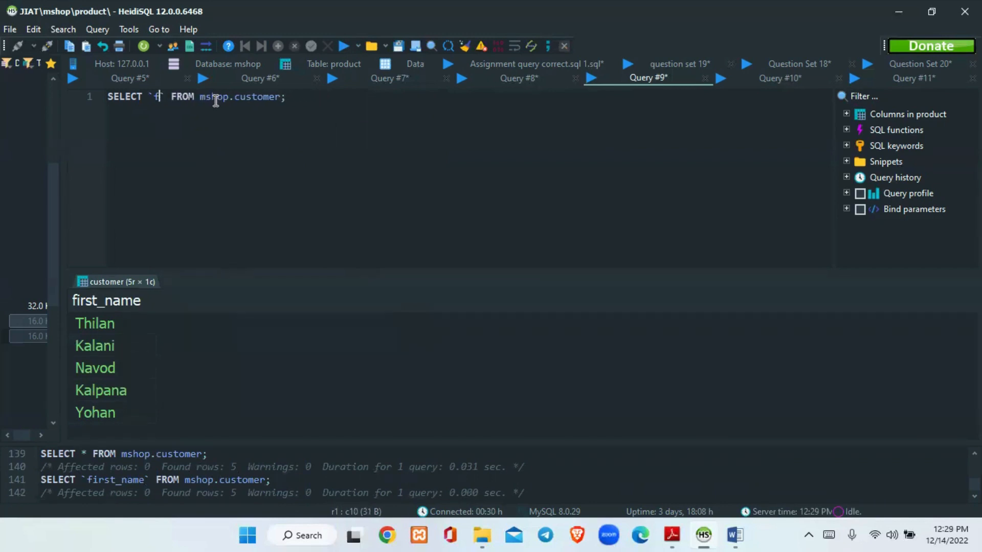
pyautogui.press('BackSpace')
pyautogui.press('BackSpace')
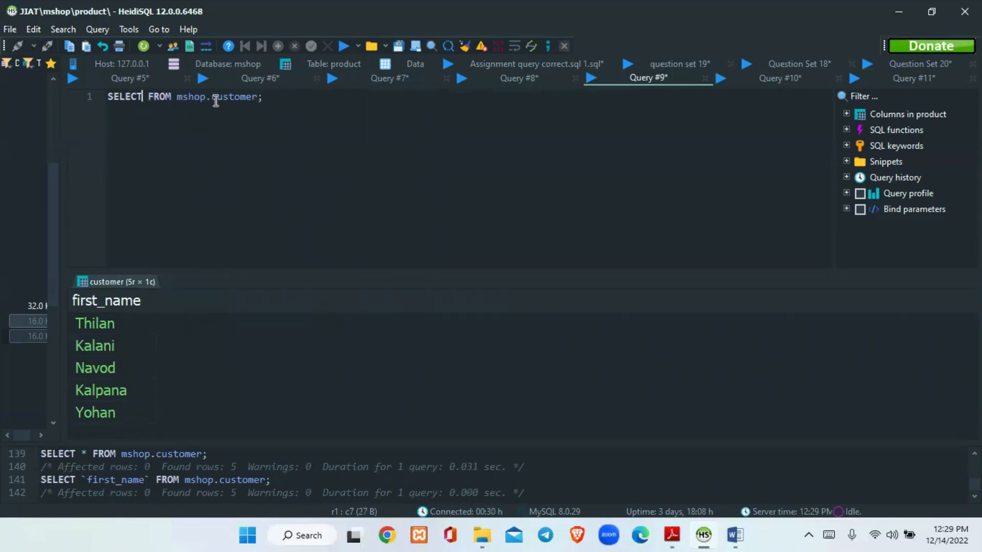
pyautogui.write('*')
pyautogui.click(341, 108)
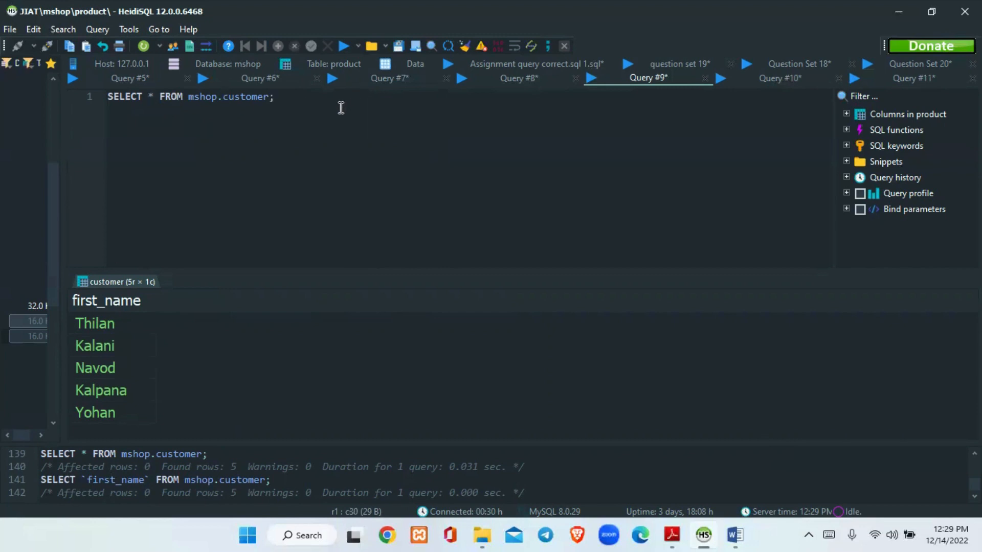
pyautogui.click(342, 45)
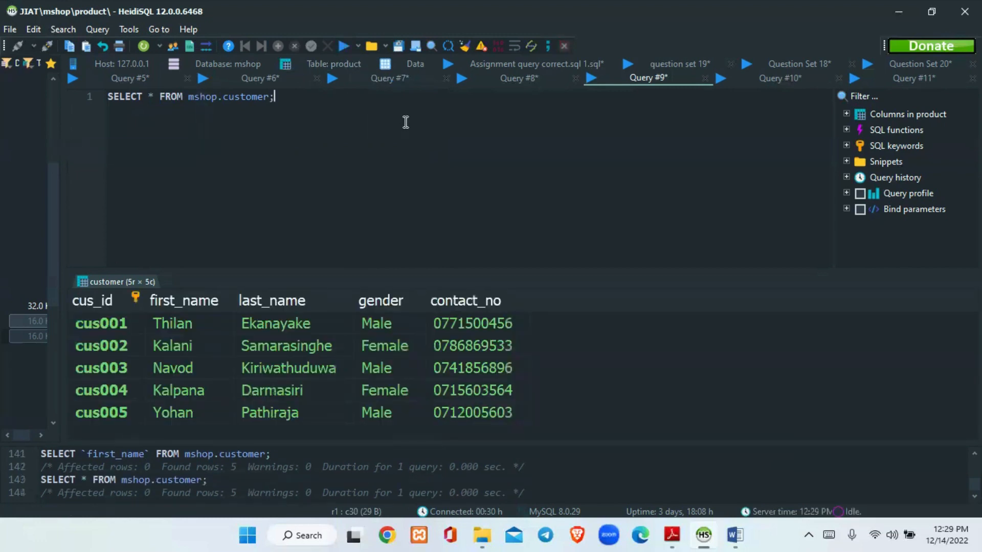
pyautogui.hotkey('ctrl', 'shift', 'Left')
pyautogui.hotkey('ctrl', 'shift', 'Left')
pyautogui.hotkey('ctrl', 'shift', 'Left')
pyautogui.hotkey('ctrl', 'shift', 'Left')
pyautogui.hotkey('ctrl', 'shift', 'Left')
pyautogui.hotkey('ctrl', 'shift', 'Left')
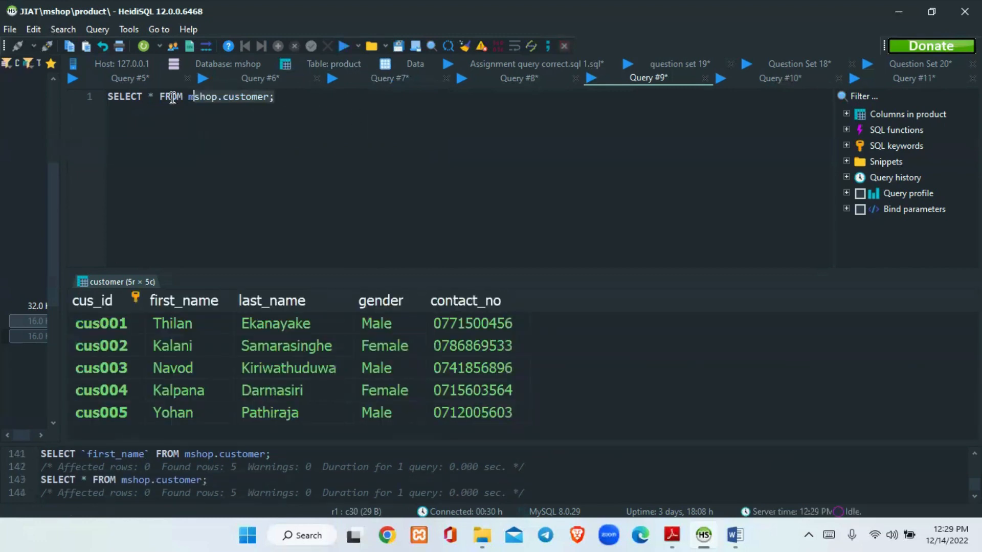
pyautogui.click(359, 112)
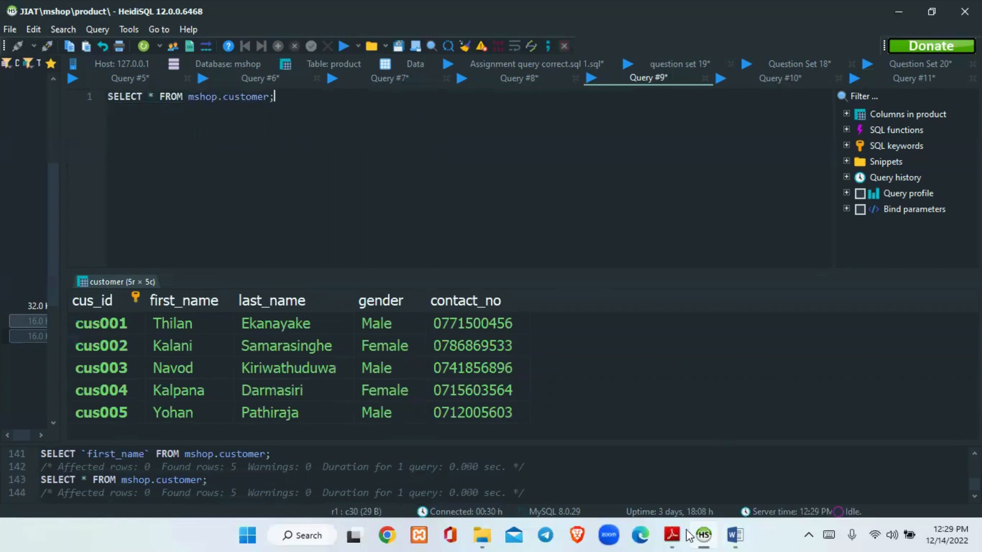
# Check task 05 in the question set PDF, return to HeidiSQL, and change the query to SELECT * FROM mshop.product;
pyautogui.click(672, 536)
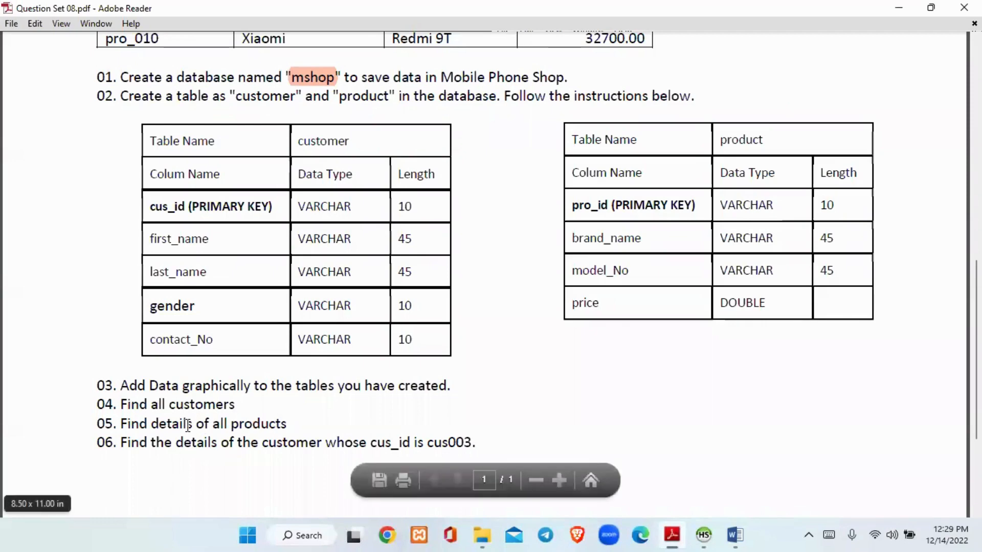
pyautogui.click(703, 535)
pyautogui.press('BackSpace')
pyautogui.press('BackSpace')
pyautogui.press('BackSpace')
pyautogui.press('BackSpace')
pyautogui.press('BackSpace')
pyautogui.press('BackSpace')
pyautogui.press('BackSpace')
pyautogui.press('BackSpace')
pyautogui.press('BackSpace')
pyautogui.press('BackSpace')
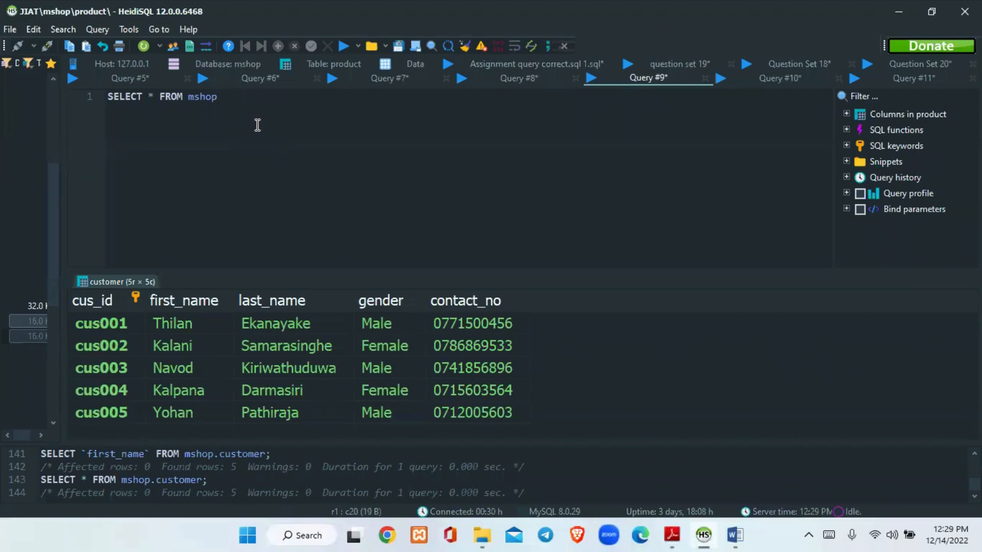
pyautogui.write('.')
pyautogui.press('Down')
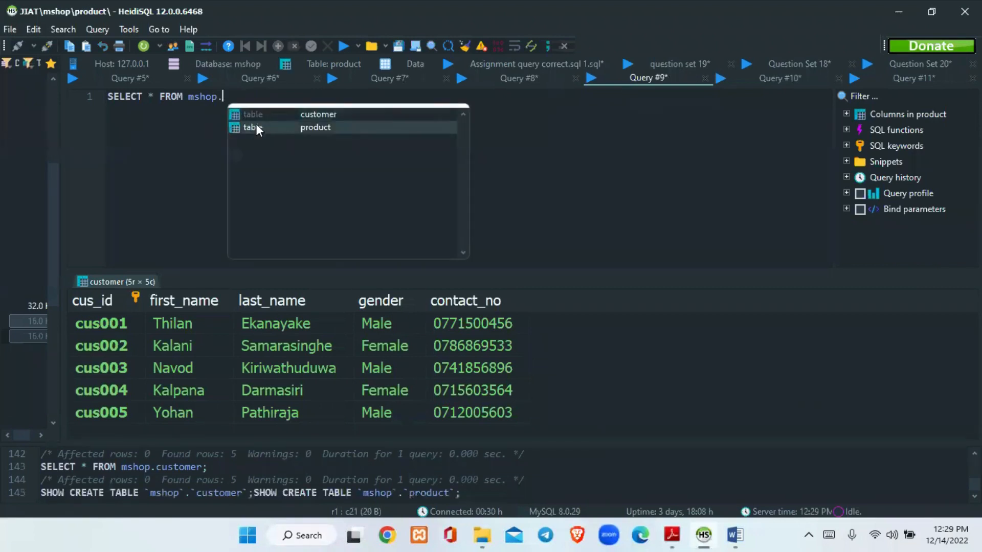
pyautogui.press('Return')
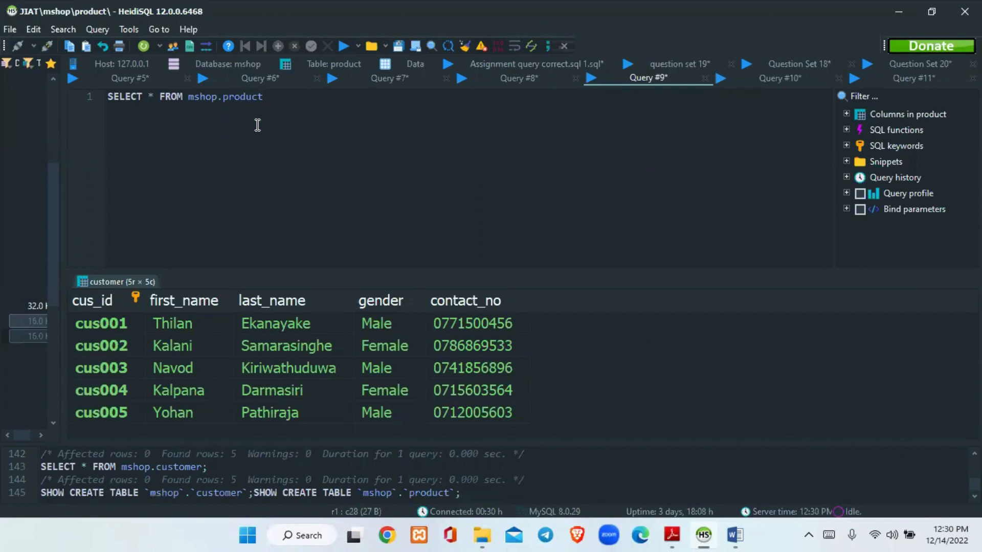
pyautogui.write(';')
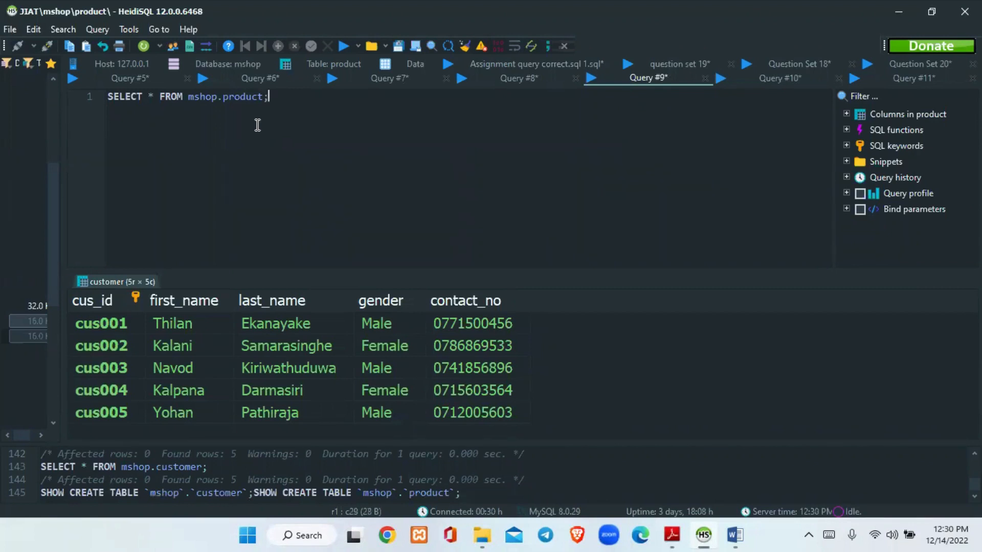
# Run the product query and enlarge the results area until all product rows fit
pyautogui.click(342, 46)
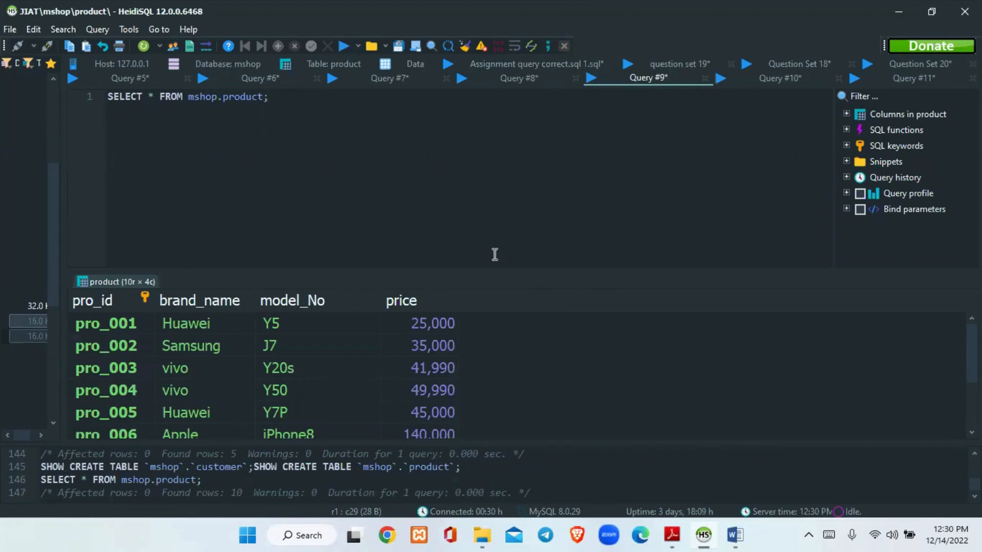
pyautogui.moveTo(496, 268); pyautogui.dragTo(490, 226)
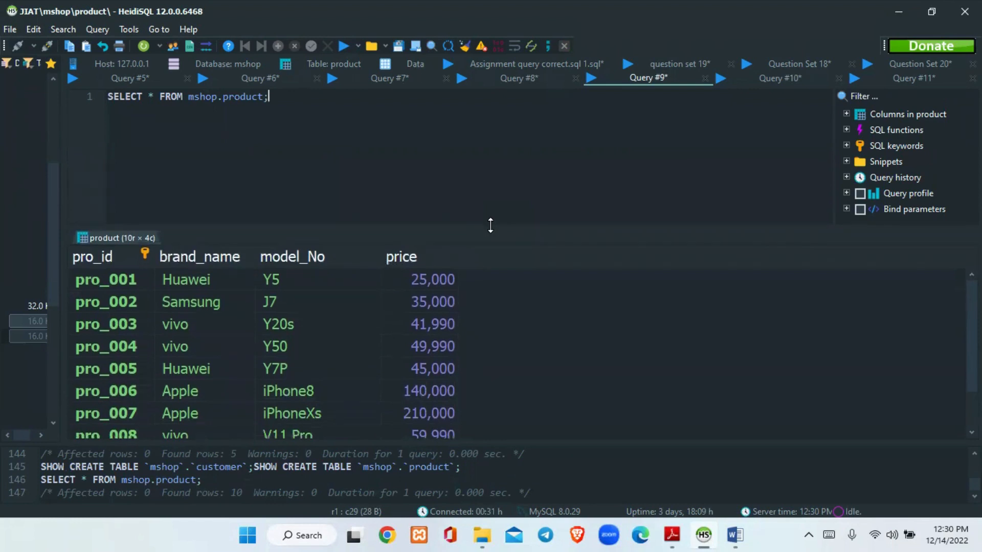
pyautogui.moveTo(490, 225); pyautogui.dragTo(438, 155)
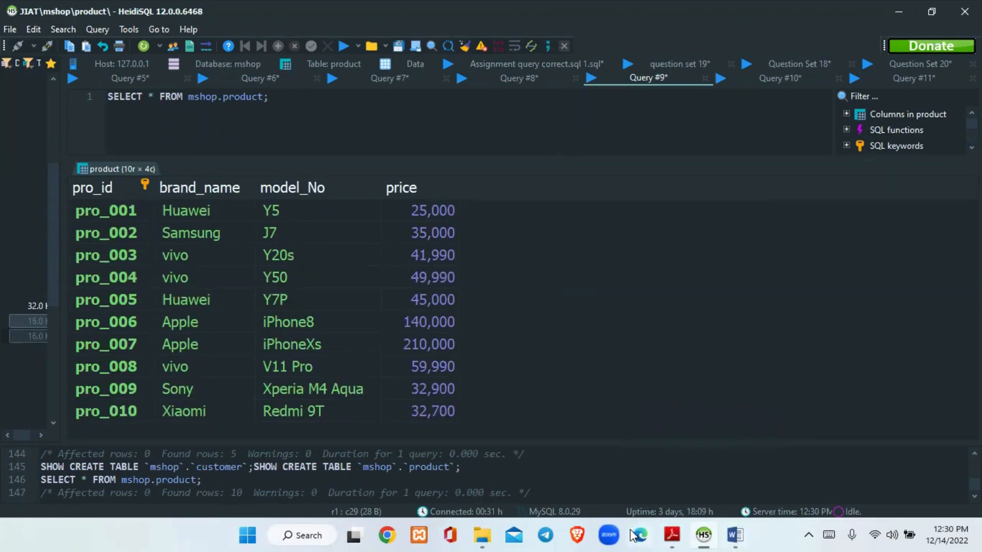
# Check task 06 in the question set PDF, return to HeidiSQL, and enlarge the query editor area above the product results
pyautogui.click(672, 535)
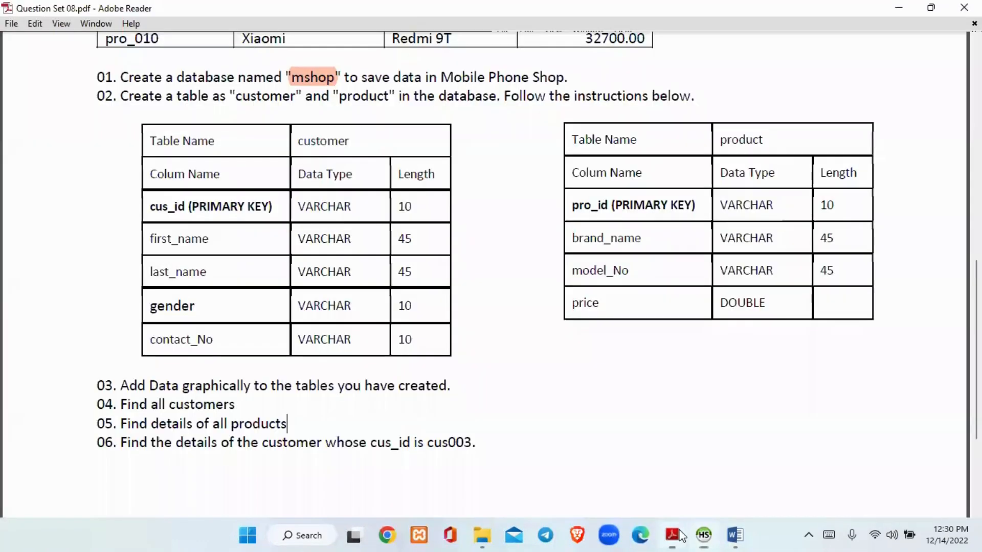
pyautogui.scroll(-2, 347, 397)
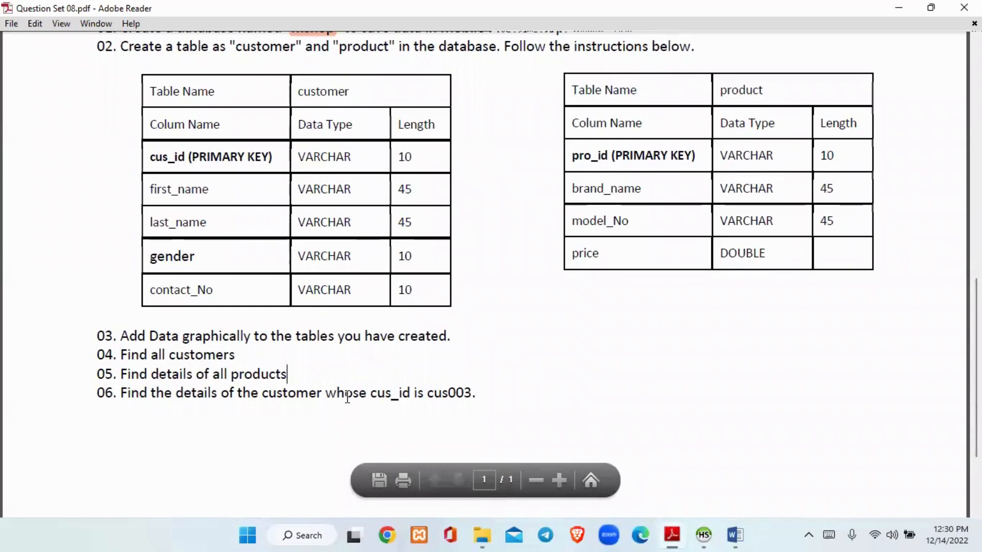
pyautogui.click(484, 392)
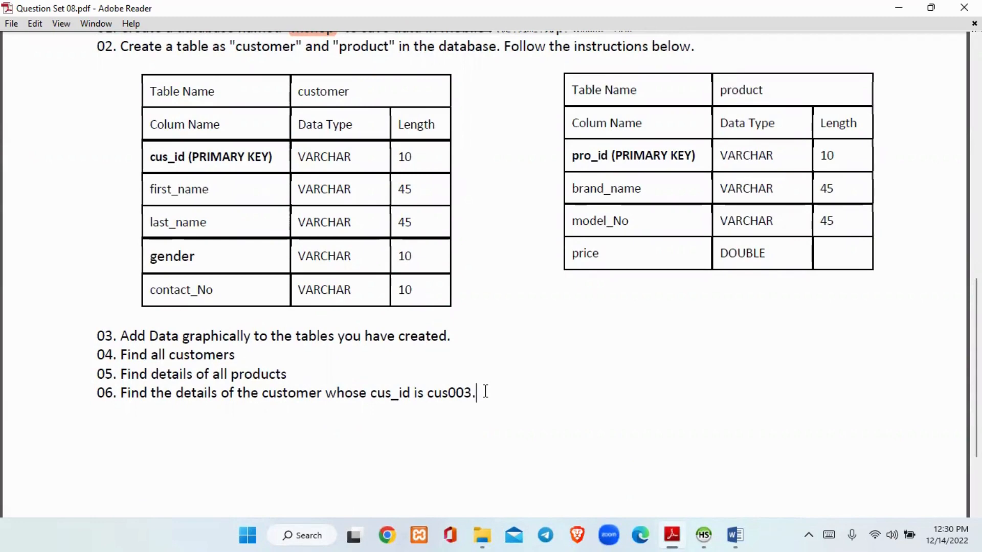
pyautogui.click(705, 535)
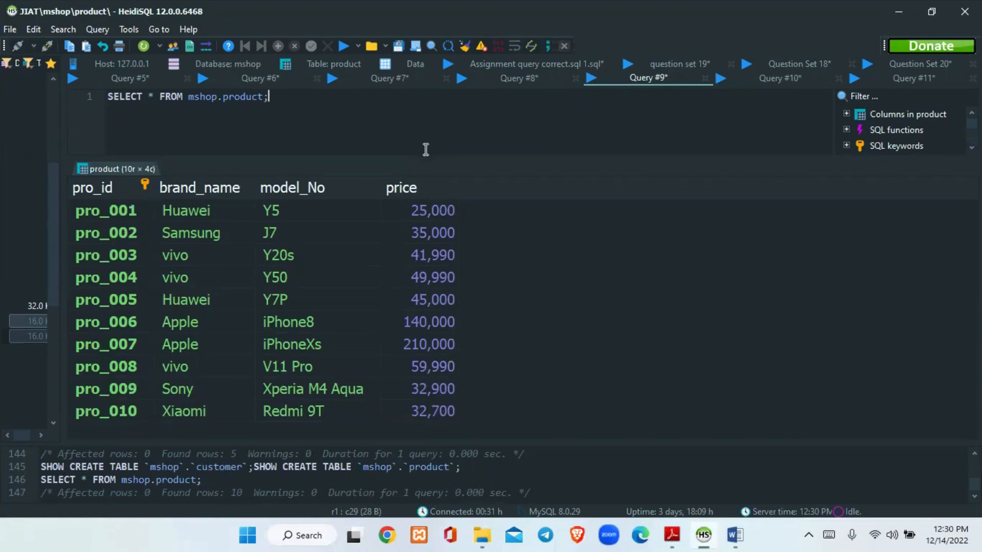
pyautogui.moveTo(425, 157); pyautogui.dragTo(473, 233)
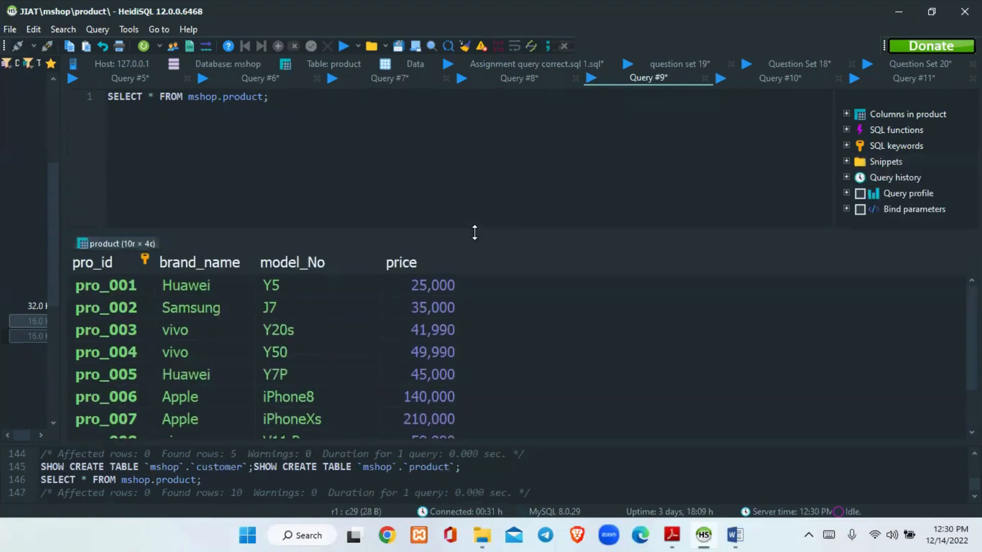
# Select the whole product query, reread the cus_id condition of task 06 in the PDF, and return to HeidiSQL
pyautogui.press('Left')
pyautogui.press('Left')
pyautogui.press('Left')
pyautogui.press('Left')
pyautogui.press('Left')
pyautogui.press('Left')
pyautogui.press('Left')
pyautogui.press('Left')
pyautogui.press('Left')
pyautogui.press('Left')
pyautogui.press('Left')
pyautogui.press('Left')
pyautogui.press('Left')
pyautogui.press('Left')
pyautogui.press('Left')
pyautogui.press('Left')
pyautogui.press('Left')
pyautogui.press('Left')
pyautogui.press('Left')
pyautogui.press('Left')
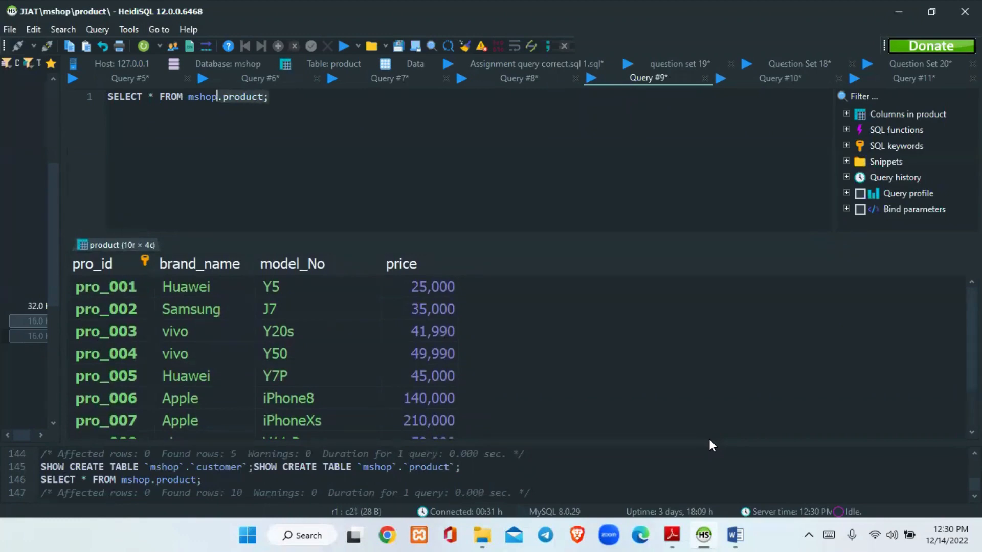
pyautogui.press('Left')
pyautogui.press('Left')
pyautogui.press('Left')
pyautogui.press('Left')
pyautogui.press('Left')
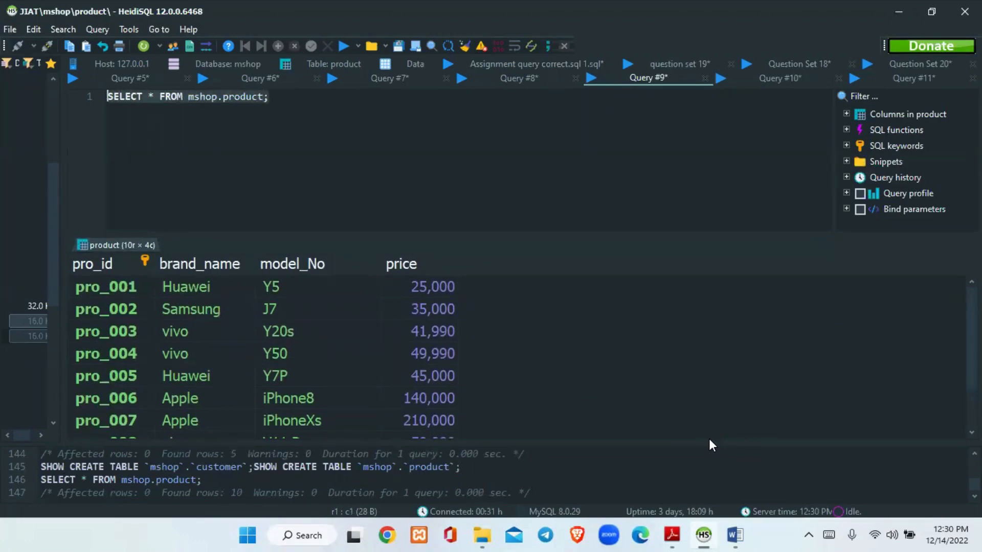
pyautogui.click(672, 535)
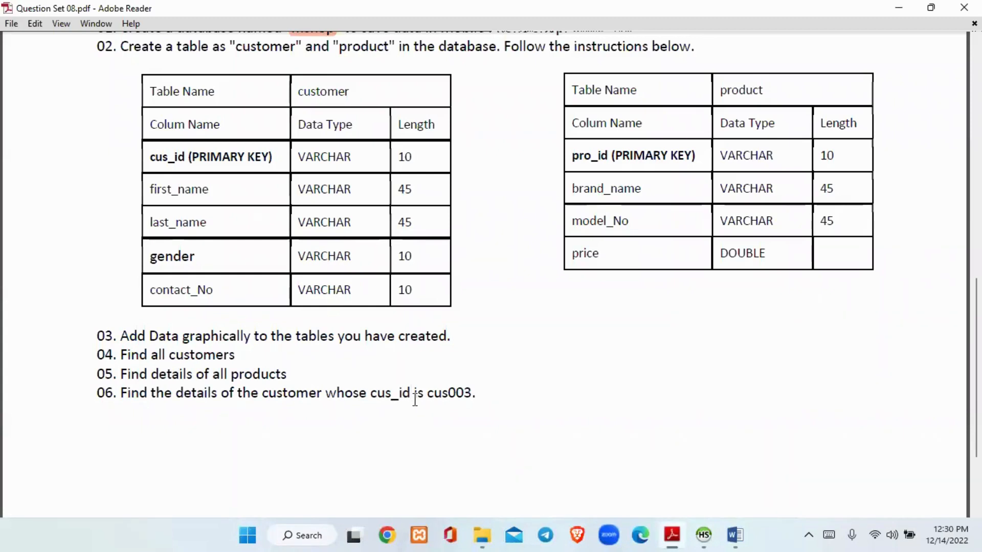
pyautogui.click(704, 535)
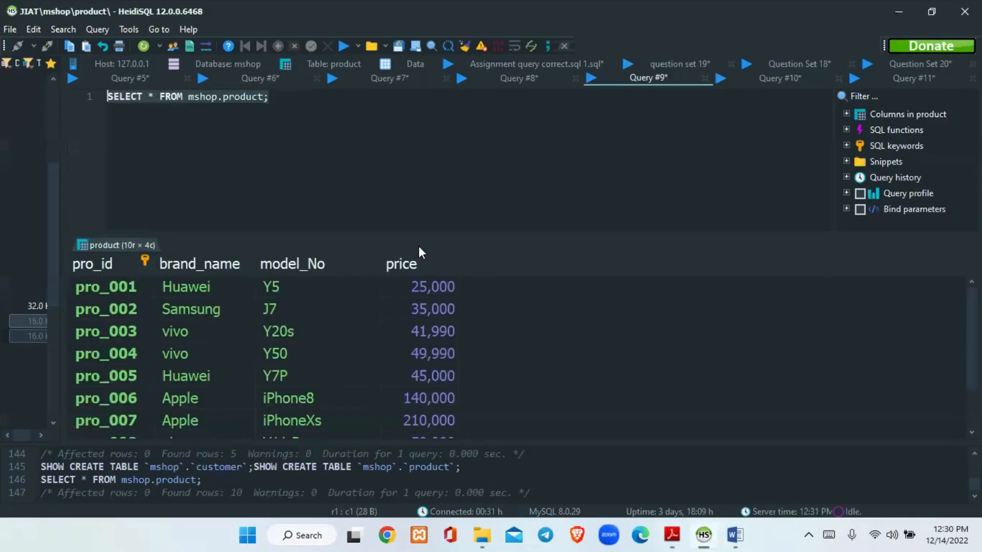
# Replace the product table in the query with customer so that it reads SELECT * FROM mshop.customer, without the closing semicolon
pyautogui.click(279, 110)
pyautogui.press('BackSpace')
pyautogui.press('BackSpace')
pyautogui.press('BackSpace')
pyautogui.press('BackSpace')
pyautogui.press('BackSpace')
pyautogui.press('BackSpace')
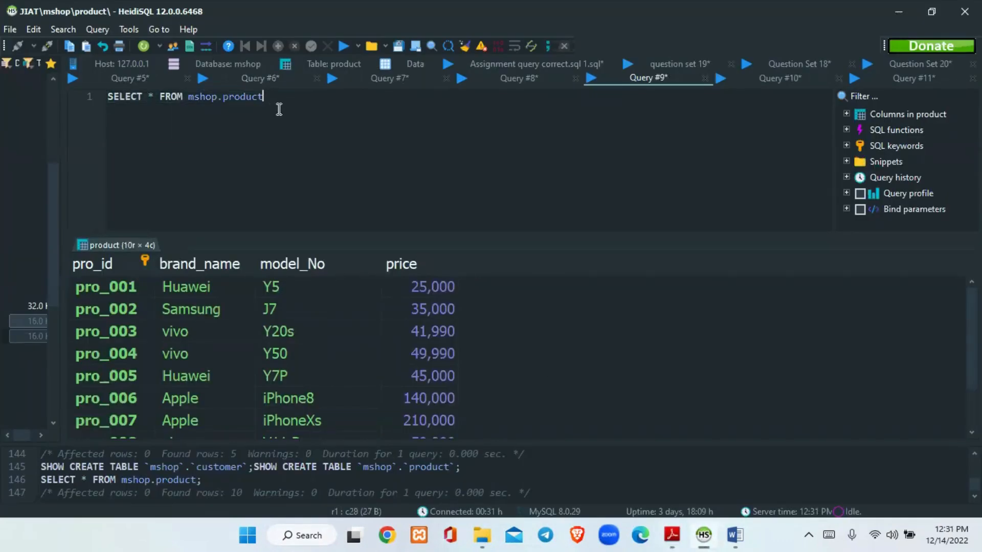
pyautogui.press('BackSpace')
pyautogui.press('BackSpace')
pyautogui.write('c')
pyautogui.press('BackSpace')
pyautogui.press('BackSpace')
pyautogui.write('.')
pyautogui.press('Return')
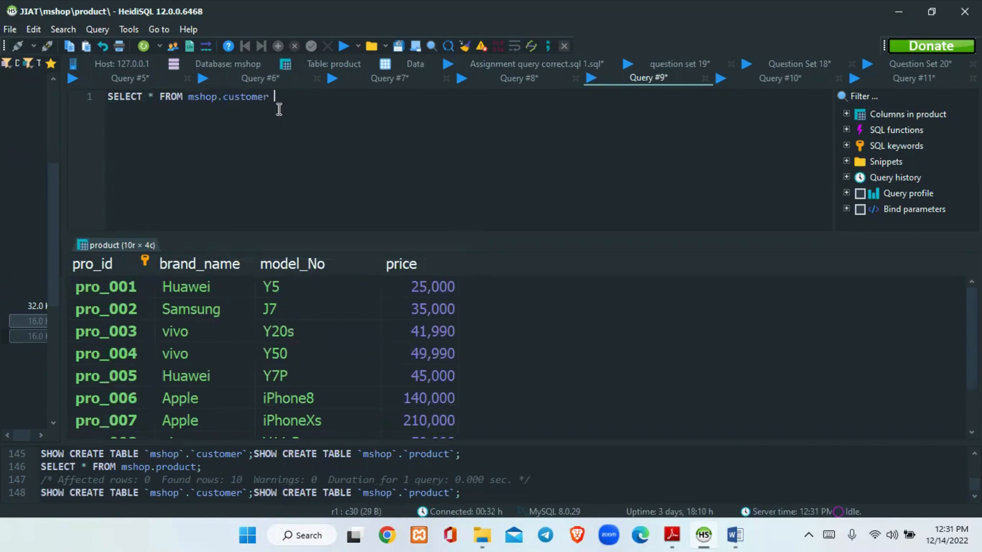
# Start a WHERE clause on a new second line of the query, filtering on customer.cus_id
pyautogui.press('Return')
pyautogui.write('WHERE custome')
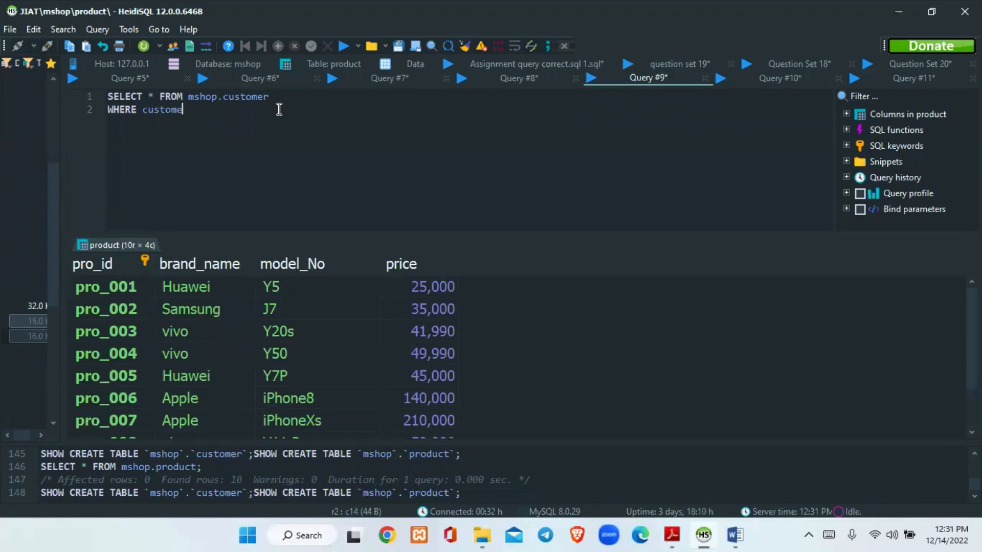
pyautogui.write('r.')
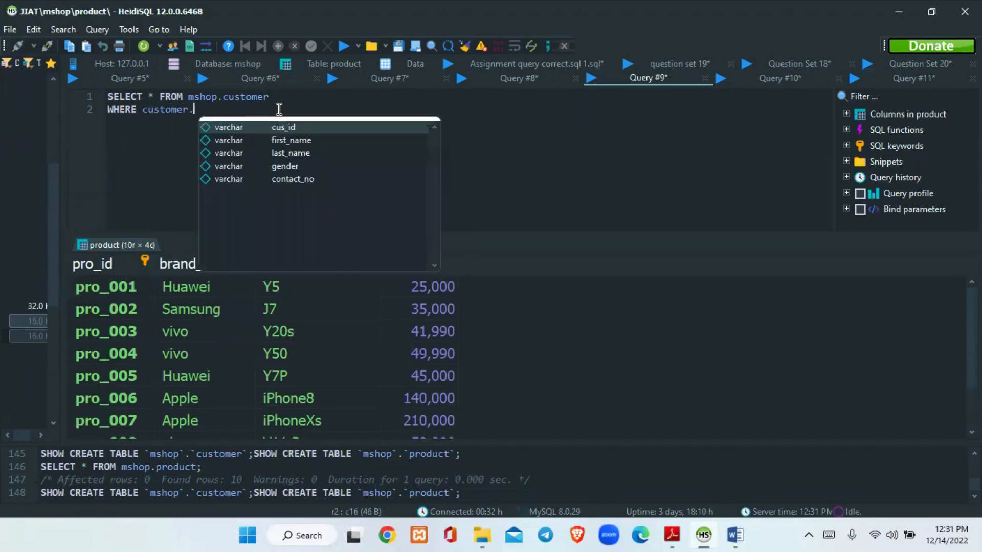
pyautogui.press('Return')
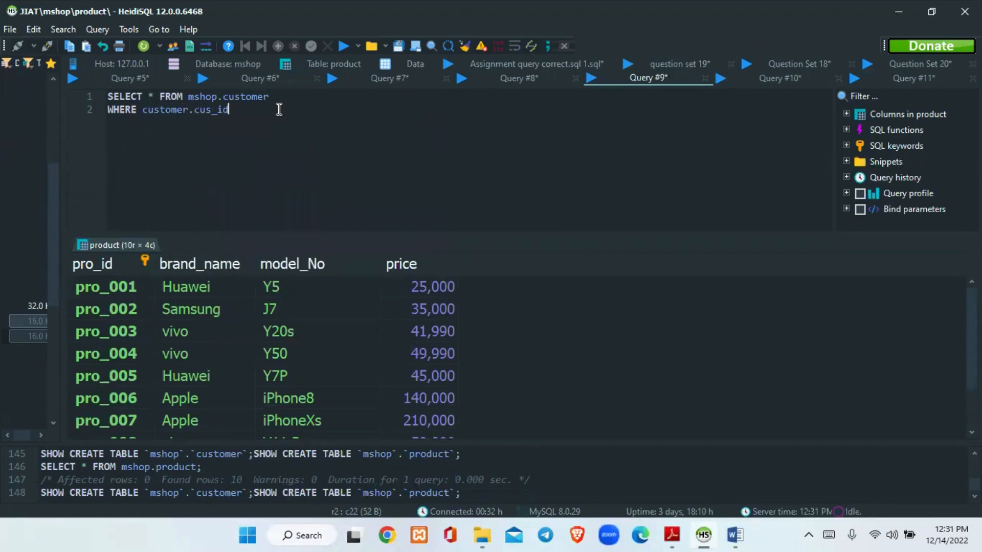
# Complete the condition with an equals sign, the quoted customer ID from task 06 and a semicolon, and run the query
pyautogui.write("= 'cus003';")
pyautogui.click(342, 46)
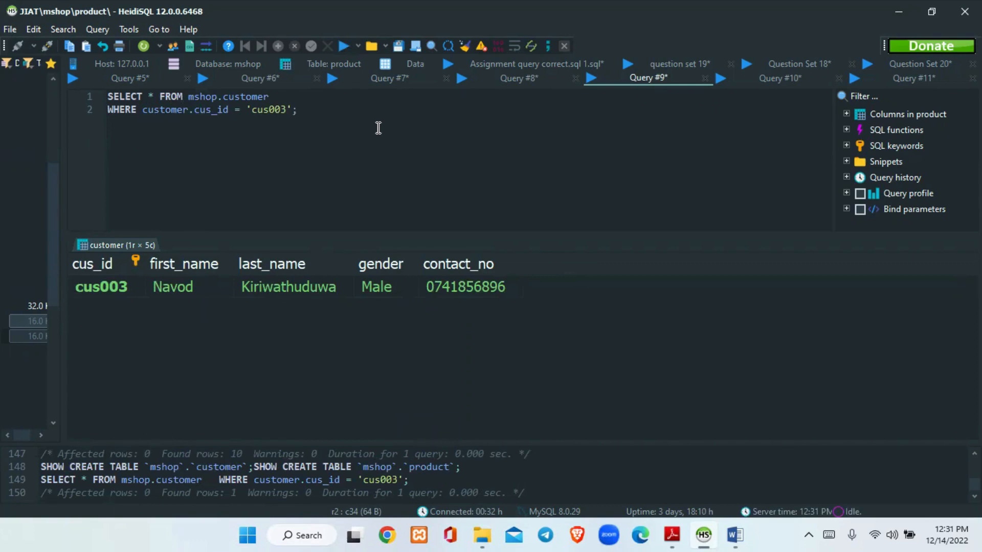
# Switch to the question set PDF, check task 06, and review the Customer and Product tables at the document's beginning
pyautogui.click(673, 524)
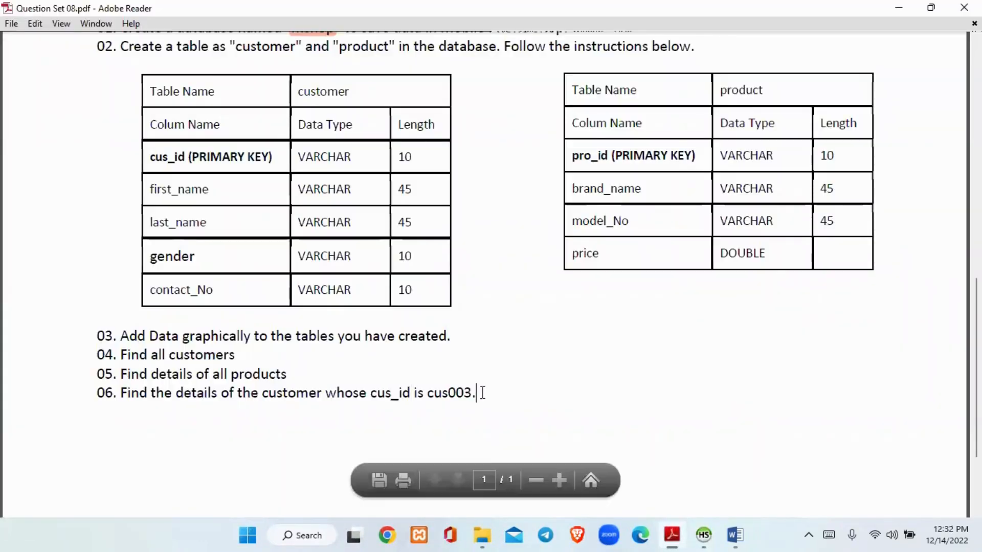
pyautogui.moveTo(976, 342); pyautogui.dragTo(977, 106)
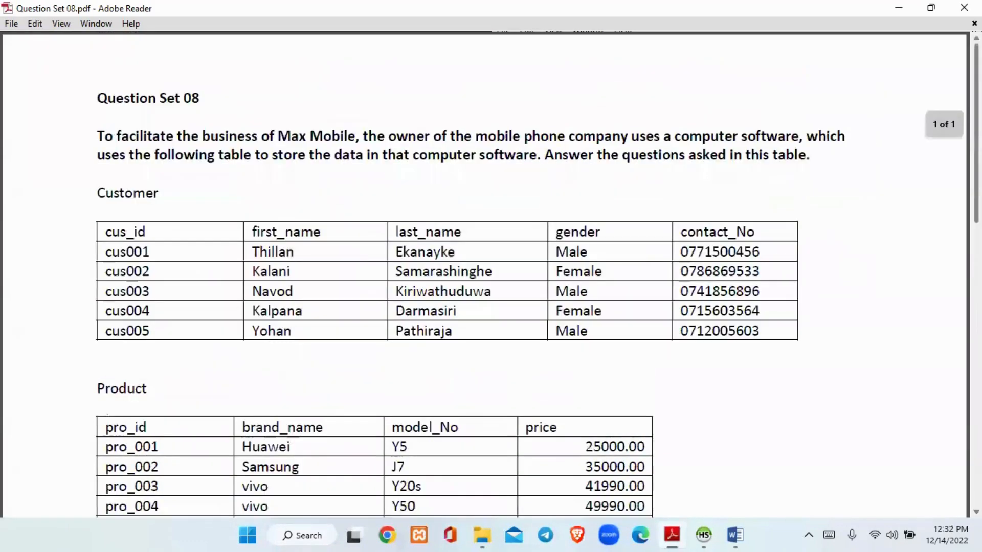